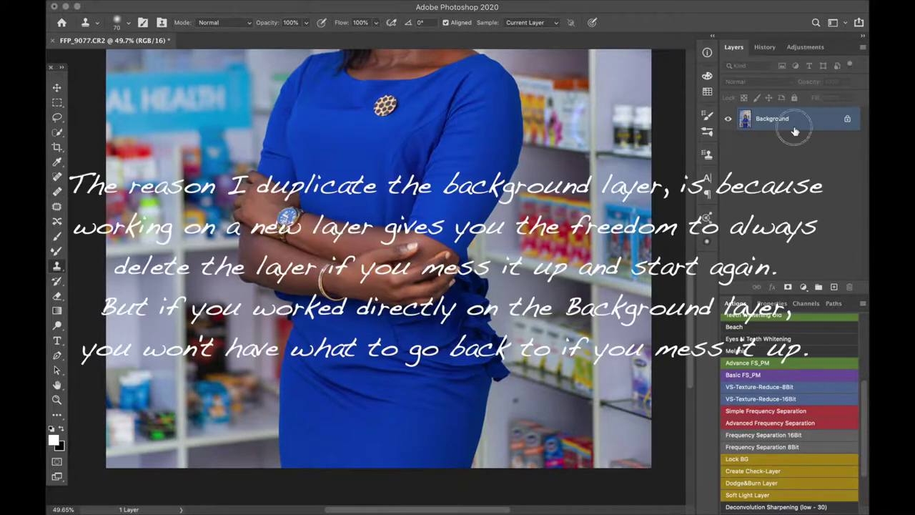
Duplicate the Background layer to retouch on a separate copy
key(super+j)
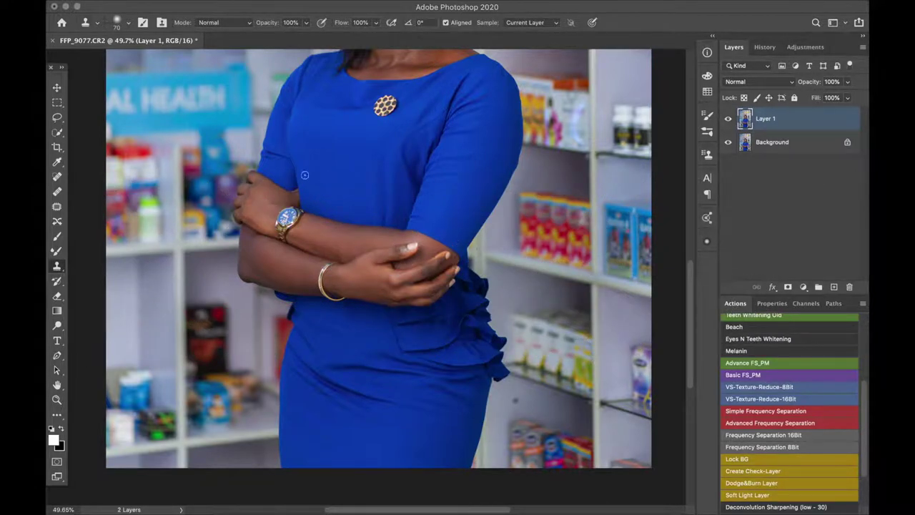
drag(367, 285, 341, 308)
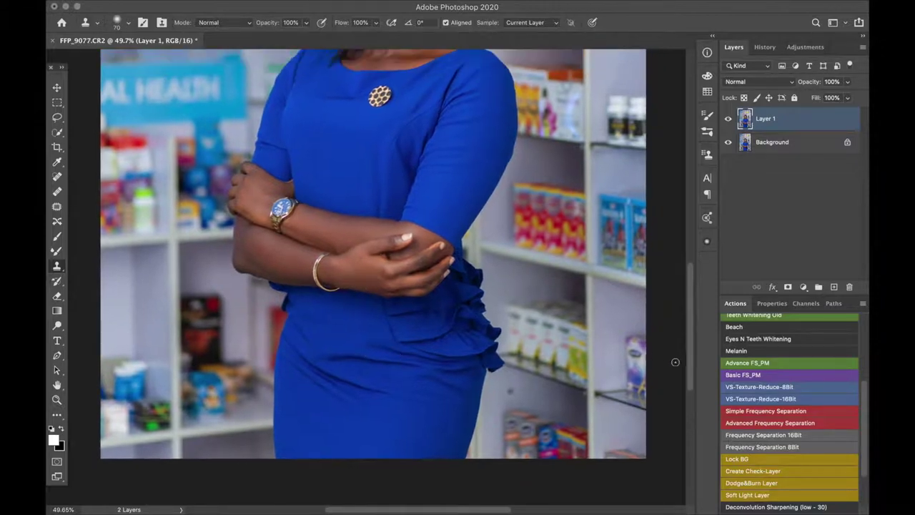
scroll(434, 406, up, 1)
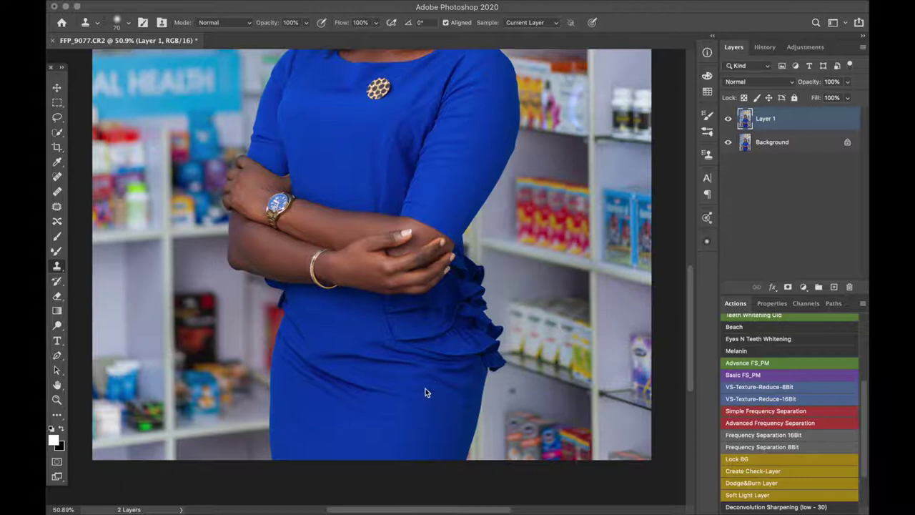
Run the Simple Frequency Separation action with a Gaussian Blur radius of 14 pixels for the Low Frequency layer
click(765, 410)
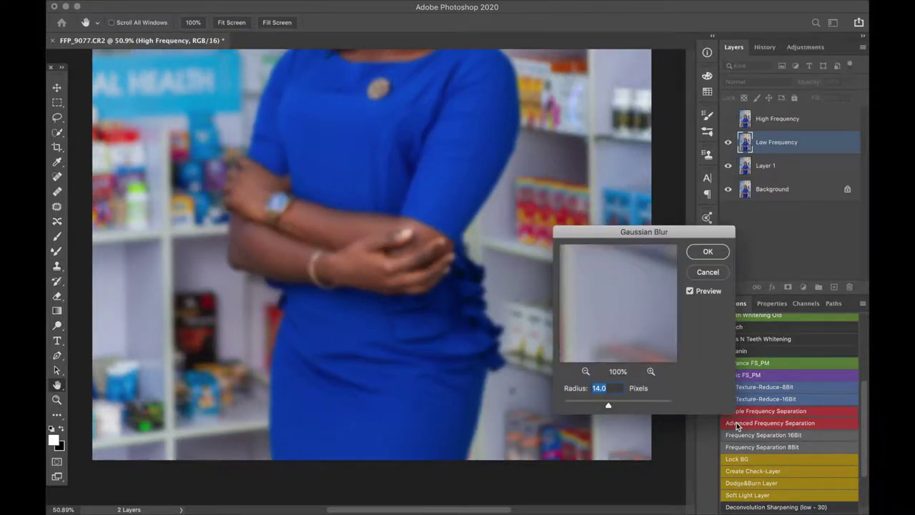
drag(622, 238, 603, 178)
scroll(362, 411, up, 2)
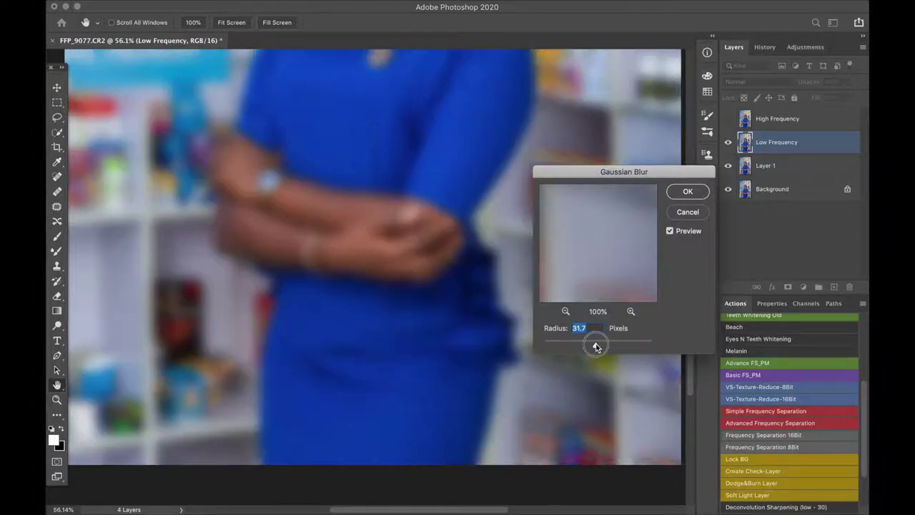
drag(596, 346, 586, 348)
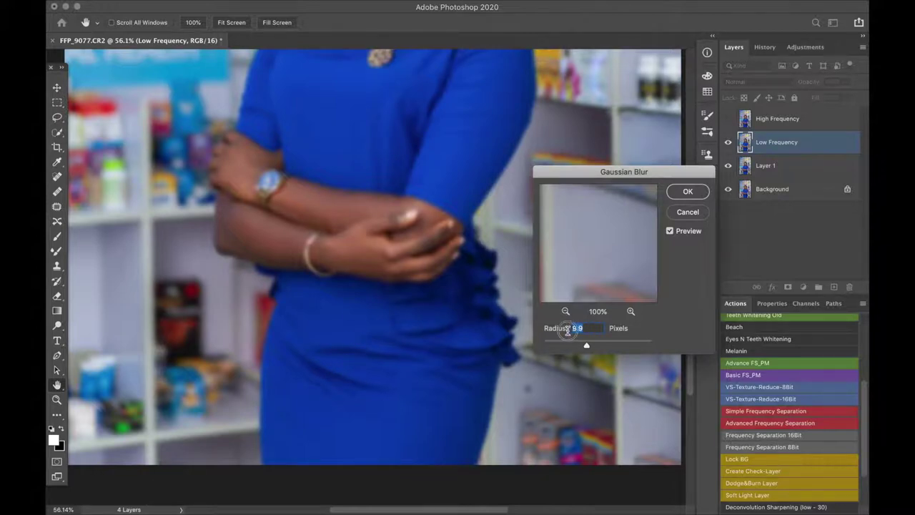
text(14)
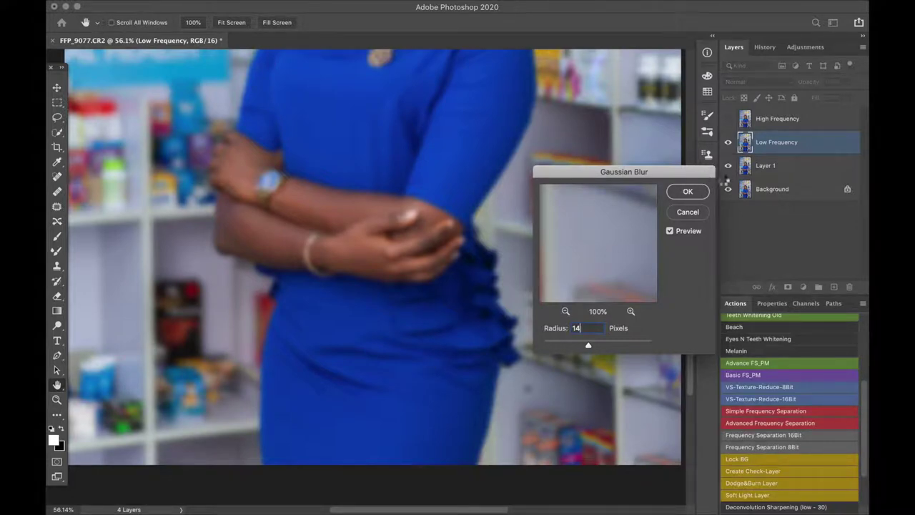
click(697, 190)
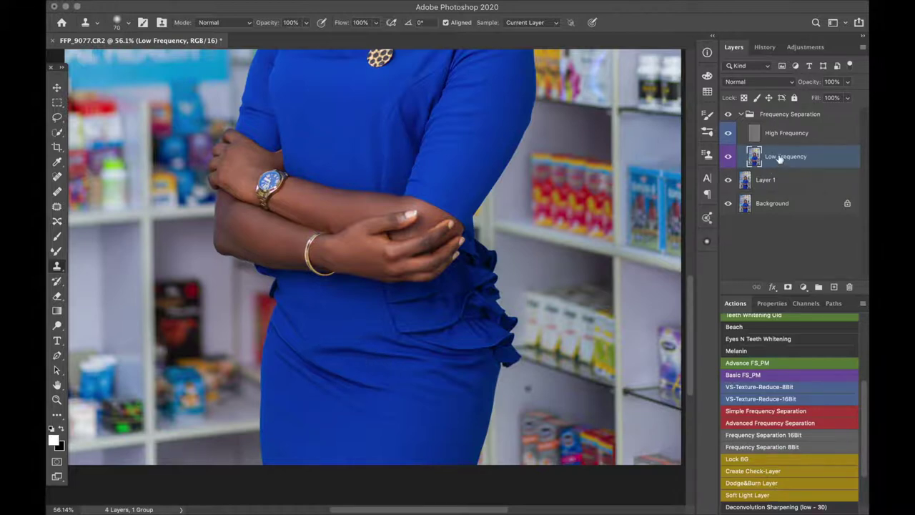
Blend the uneven tones on the left side of the skirt on the Low Frequency layer, using a 500-pixel Mixer Brush
click(58, 254)
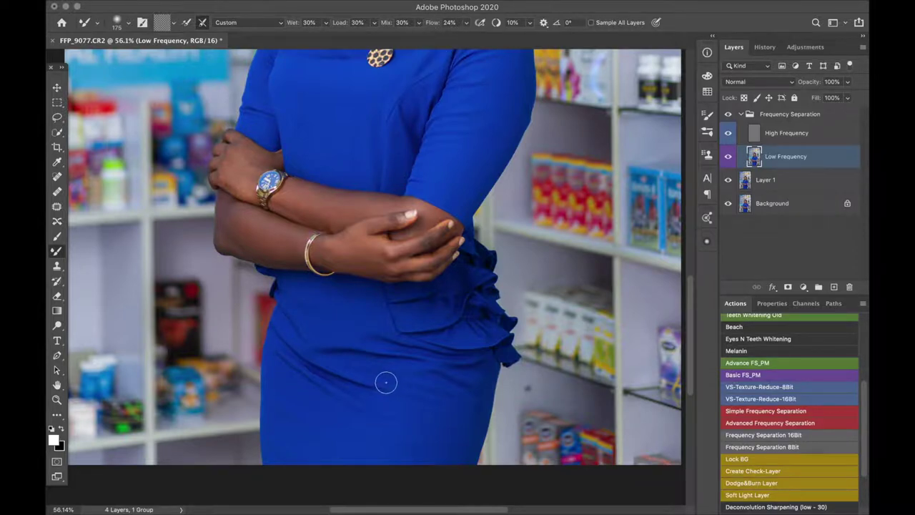
key(])
key(])
key(])
key(])
key(])
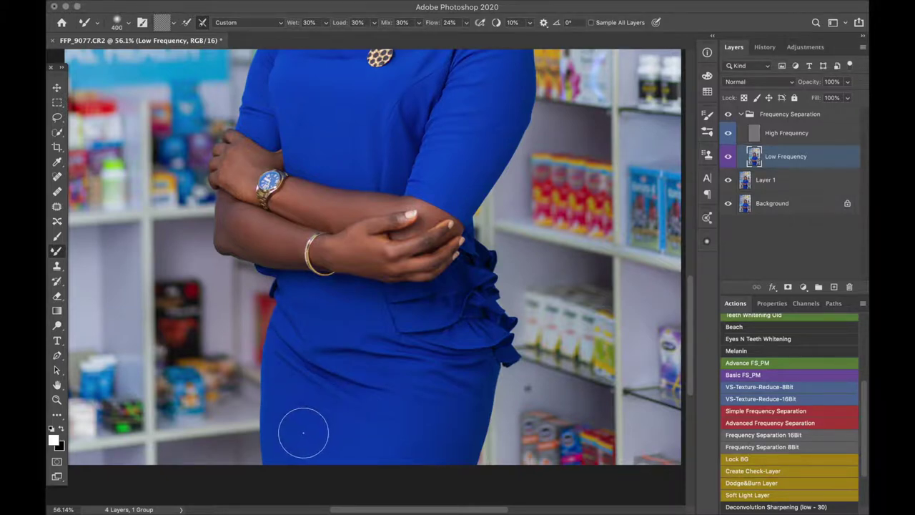
key(bracketleft)
key(bracketleft)
key(bracketleft)
key(bracketleft)
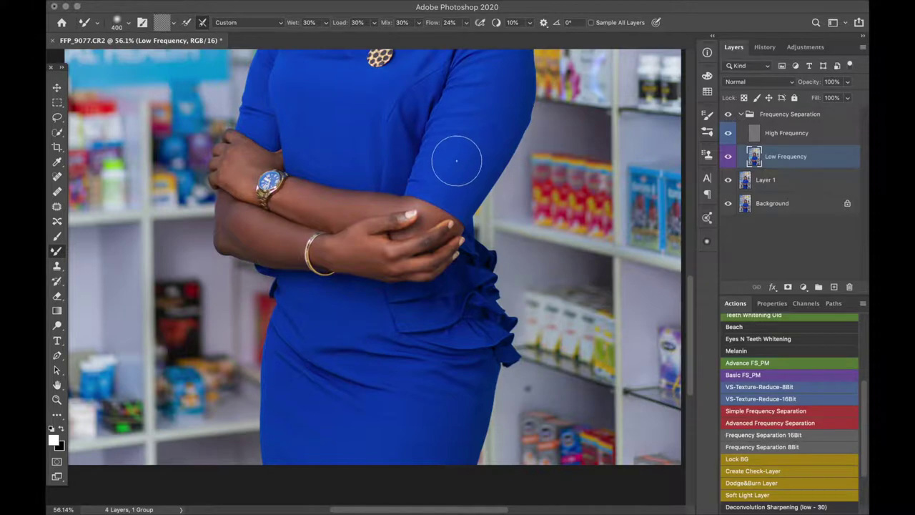
key(bracketright)
key(bracketright)
key(bracketright)
key(bracketright)
key(bracketright)
key(bracketright)
key(bracketright)
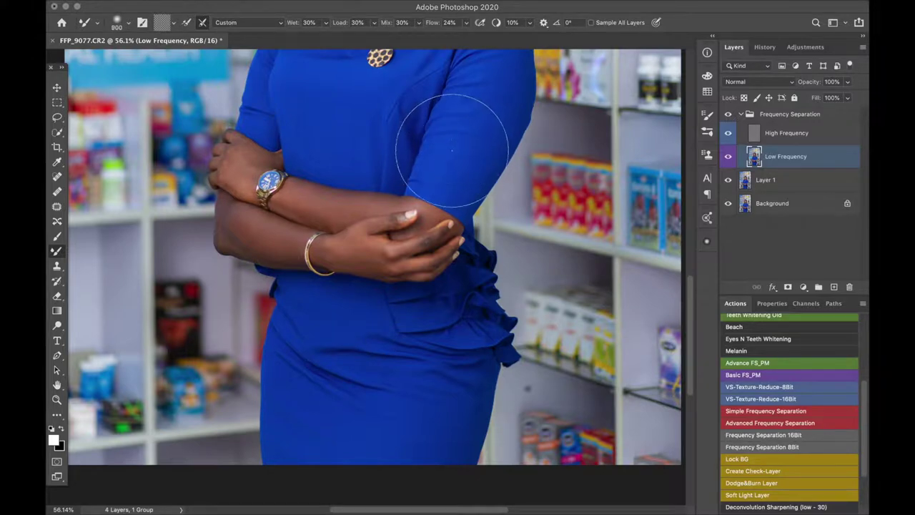
key(bracketleft)
key(bracketleft)
key(bracketleft)
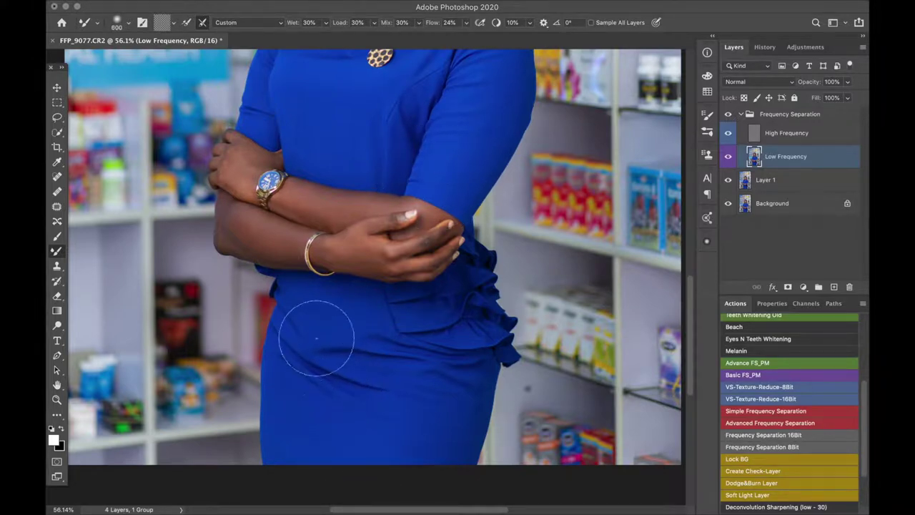
key(bracketleft)
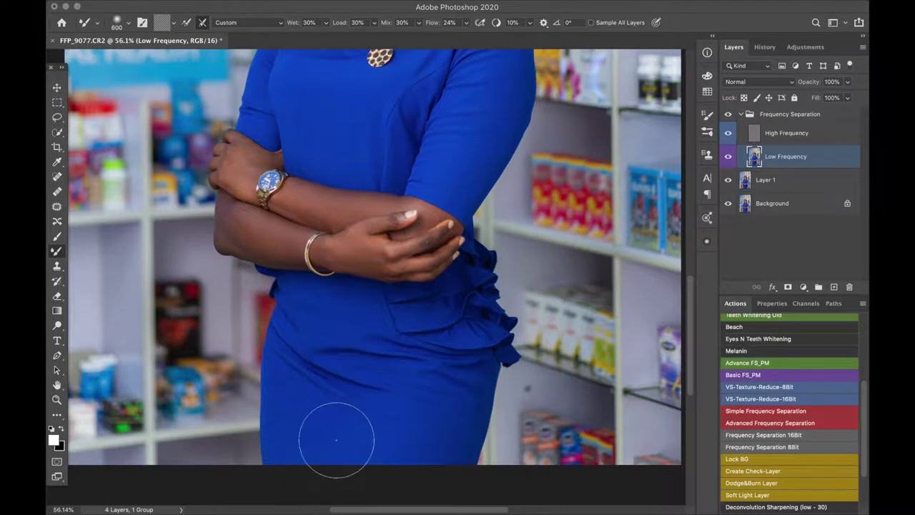
click(313, 431)
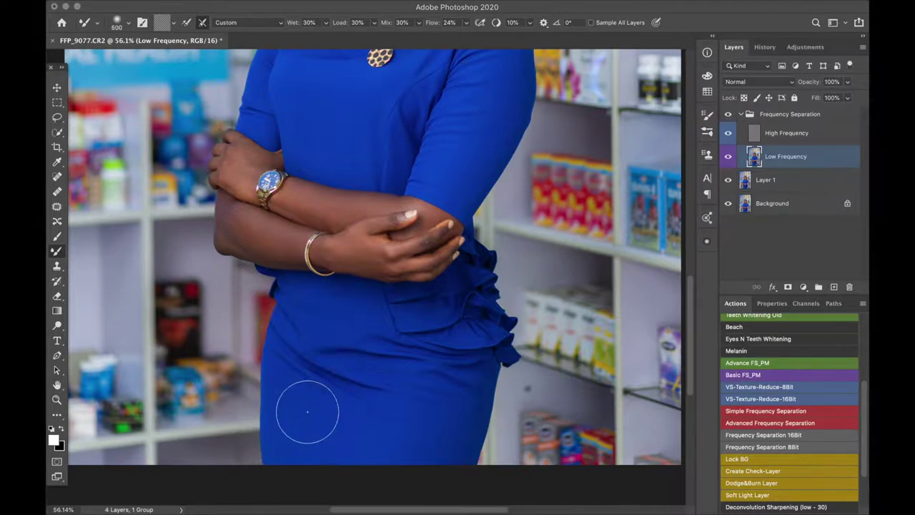
mouse_move(333, 393)
mouse_down()
mouse_move(355, 396)
mouse_move(357, 377)
mouse_move(318, 351)
mouse_move(312, 358)
mouse_up()
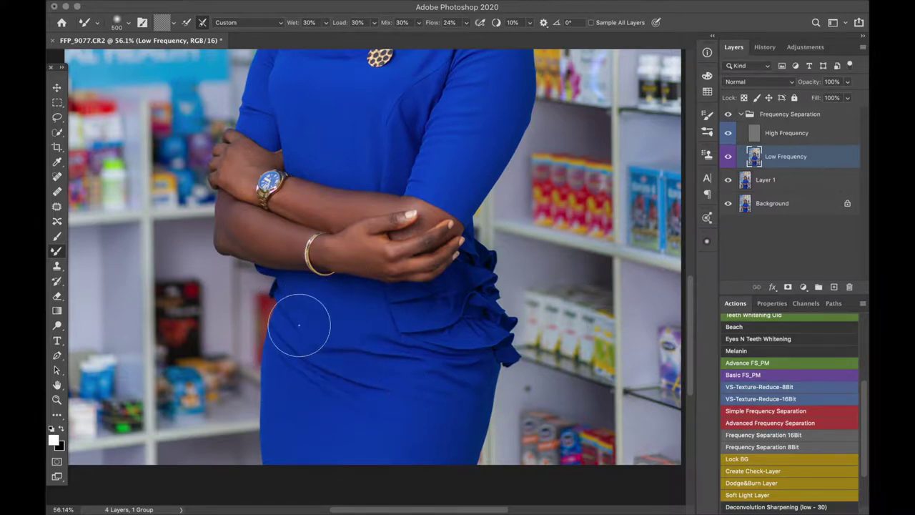
Blend the skirt's right side just below the ruffle with the Mixer Brush reduced to 250 pixels
key(bracketleft)
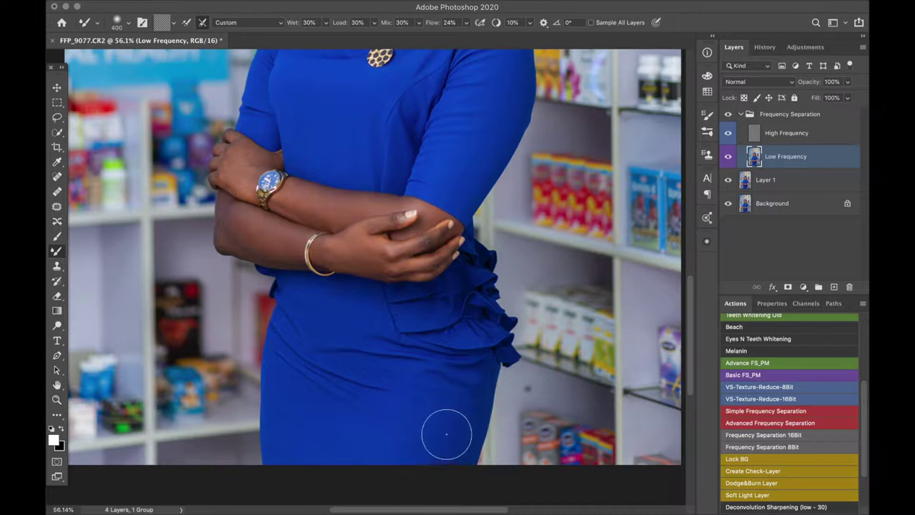
key(bracketleft)
key(bracketleft)
key(bracketleft)
mouse_move(455, 393)
mouse_down()
mouse_move(468, 365)
mouse_move(434, 368)
mouse_up()
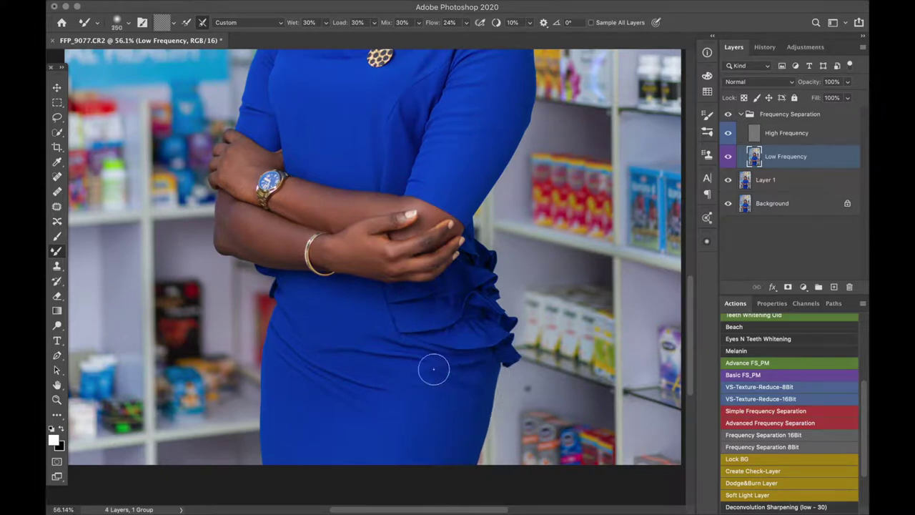
Smooth the shading along the lower skirt from the left hem to the right side with a 400-pixel Mixer Brush
key(bracketright)
key(bracketright)
key(bracketright)
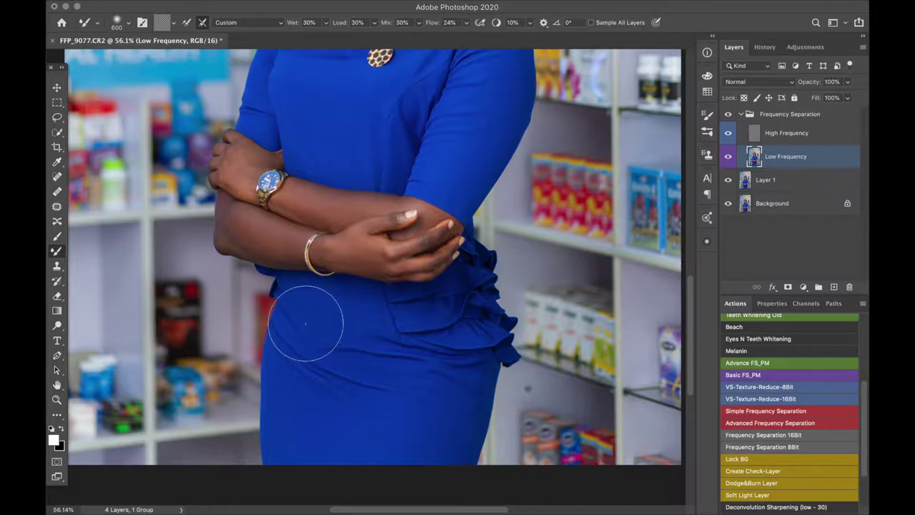
key(bracketleft)
key(bracketleft)
key(bracketleft)
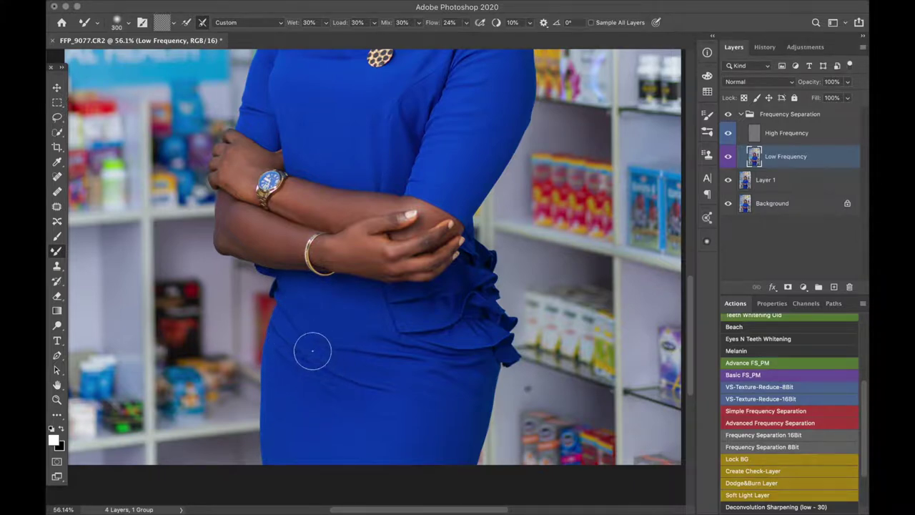
key(bracketright)
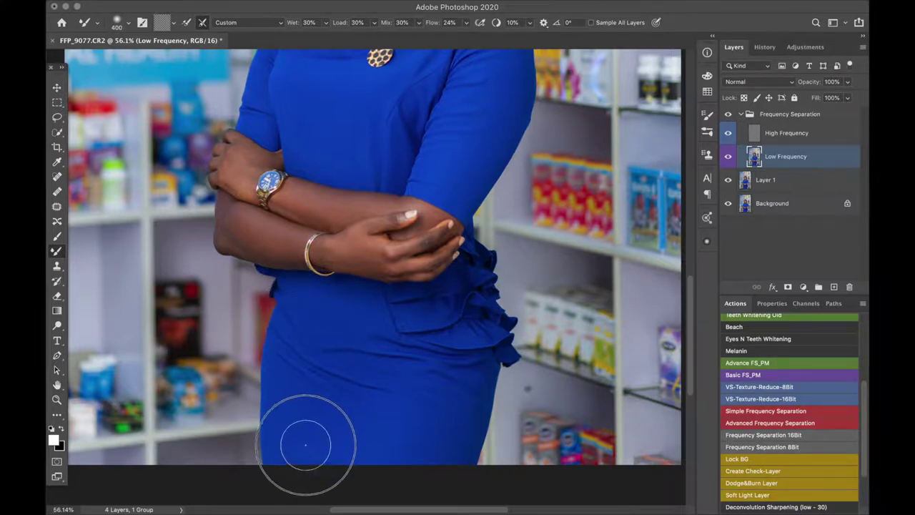
mouse_move(306, 444)
mouse_down()
mouse_move(292, 439)
mouse_move(293, 463)
mouse_up()
mouse_move(376, 438)
mouse_down()
mouse_move(421, 437)
mouse_move(453, 411)
mouse_move(469, 369)
mouse_move(463, 394)
mouse_up()
Soften the tonal folds at the left hip and across the middle of the skirt with the Mixer Brush
key(bracketleft)
key(bracketleft)
key(bracketright)
drag(328, 322, 297, 298)
key(bracketright)
mouse_move(360, 372)
mouse_down()
mouse_move(300, 345)
mouse_move(317, 427)
mouse_move(372, 377)
mouse_move(376, 349)
mouse_move(407, 371)
mouse_up()
Blend the fold shadows in the middle of the skirt beneath the ruffle with a 250-pixel Mixer Brush
key(bracketright)
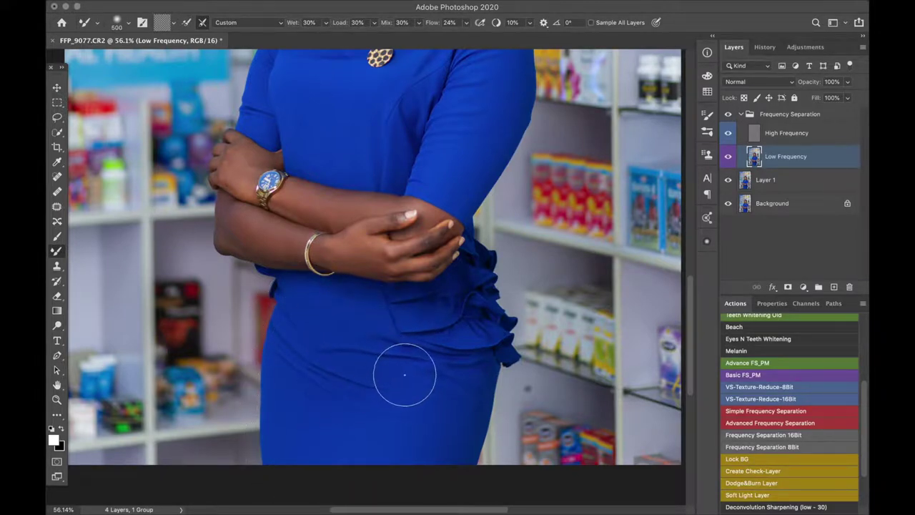
key(bracketleft)
key(bracketleft)
key(bracketleft)
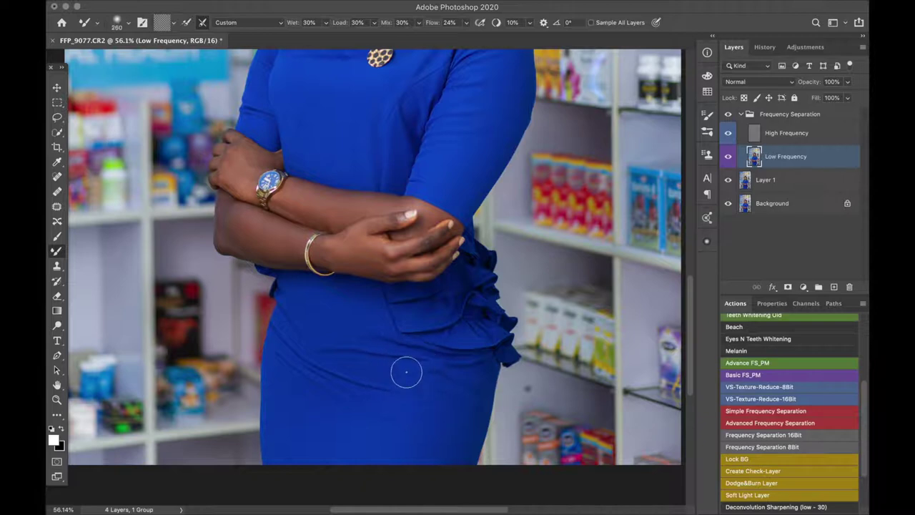
drag(397, 353, 455, 374)
Clone clean fabric texture over the lower left of the skirt on the High Frequency layer with the Clone Stamp
click(781, 141)
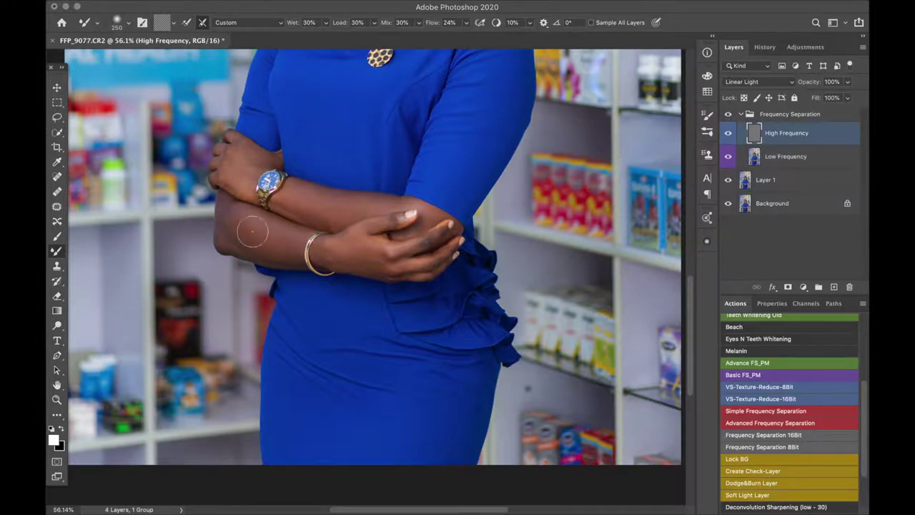
click(58, 267)
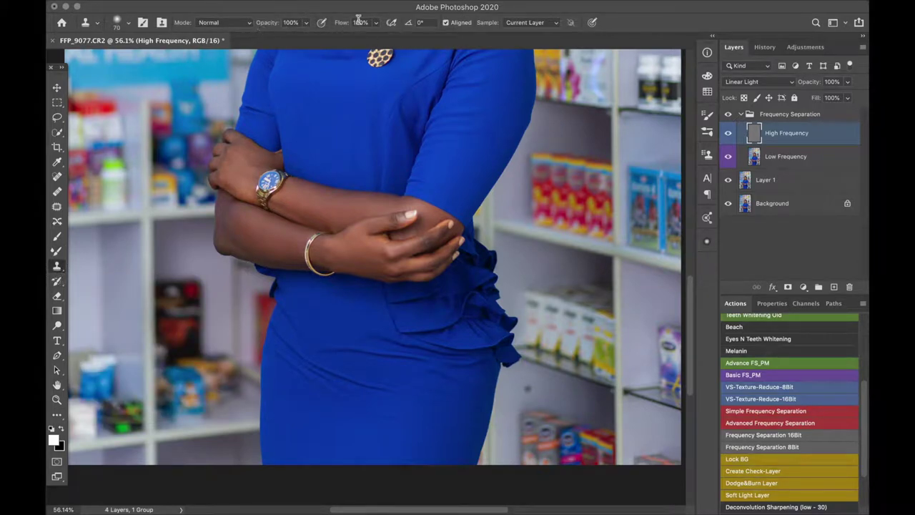
scroll(319, 439, up, 5)
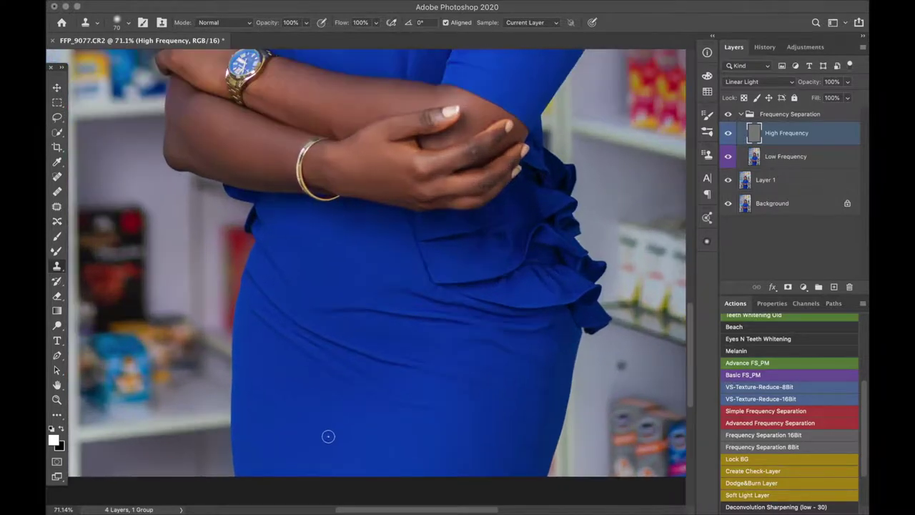
drag(330, 418, 333, 359)
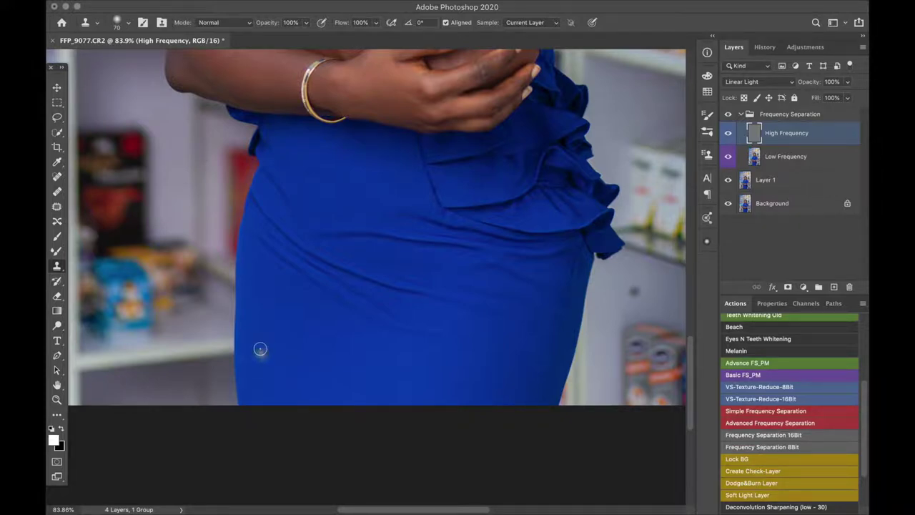
mouse_move(258, 316)
mouse_down()
mouse_move(297, 352)
mouse_move(278, 342)
mouse_move(265, 314)
mouse_move(305, 363)
mouse_move(353, 392)
mouse_move(288, 349)
mouse_move(258, 310)
mouse_move(260, 296)
mouse_move(267, 307)
mouse_move(252, 289)
mouse_up()
alt+click(299, 331)
mouse_move(270, 398)
mouse_down()
mouse_move(267, 381)
mouse_move(276, 396)
mouse_move(295, 388)
mouse_move(298, 363)
mouse_up()
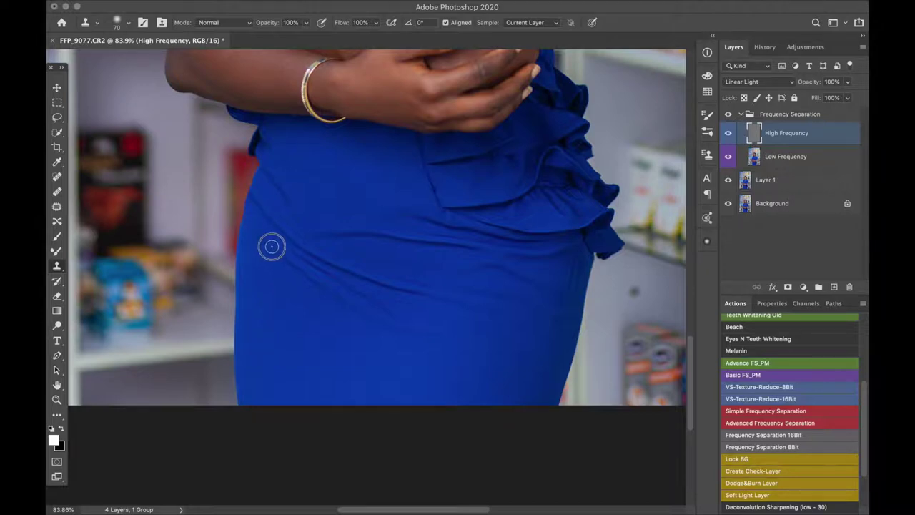
Clone smooth fabric over the diagonal creases running from the left hip toward the skirt's centre
mouse_move(267, 240)
mouse_down()
mouse_move(262, 233)
mouse_move(343, 301)
mouse_up()
mouse_move(334, 295)
mouse_down()
mouse_move(414, 332)
mouse_move(307, 260)
mouse_move(350, 300)
mouse_move(323, 289)
mouse_move(439, 333)
mouse_move(415, 335)
mouse_move(424, 336)
mouse_move(321, 300)
mouse_up()
alt+click(268, 317)
mouse_move(292, 245)
mouse_down()
mouse_move(255, 195)
mouse_move(318, 252)
mouse_move(351, 269)
mouse_move(329, 264)
mouse_move(381, 281)
mouse_move(352, 276)
mouse_move(402, 283)
mouse_move(390, 292)
mouse_move(410, 296)
mouse_move(469, 304)
mouse_move(388, 290)
mouse_move(500, 308)
mouse_move(376, 294)
mouse_up()
Clone clean fabric over the creases between the left waist and the upper hip
alt+click(290, 132)
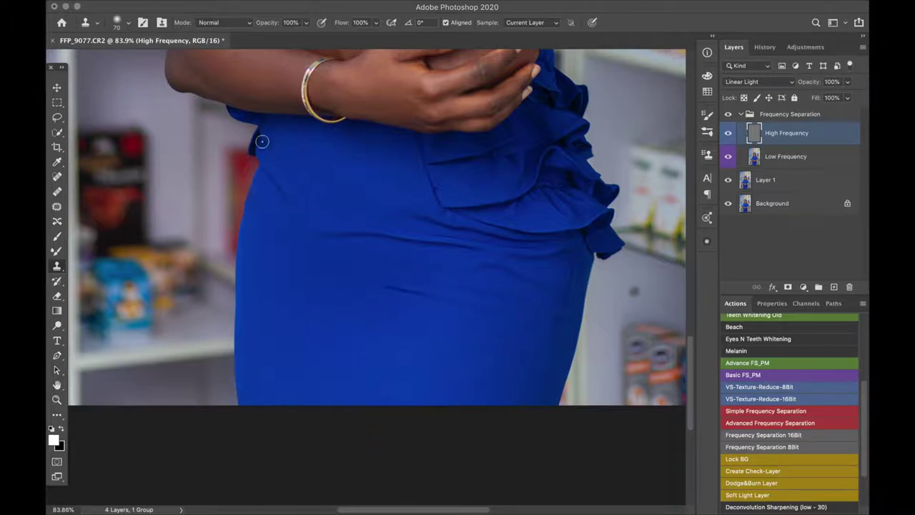
mouse_move(272, 144)
mouse_down()
mouse_move(338, 177)
mouse_move(307, 210)
mouse_up()
alt+click(289, 316)
drag(286, 188, 315, 244)
Clone away the remaining creases across the middle of the skirt and toggle the Frequency Separation group to compare the result
mouse_move(442, 302)
mouse_down()
mouse_move(462, 294)
mouse_move(434, 290)
mouse_move(490, 306)
mouse_move(463, 326)
mouse_move(393, 329)
mouse_up()
mouse_move(331, 232)
mouse_down()
mouse_move(429, 243)
mouse_move(349, 232)
mouse_move(410, 228)
mouse_move(414, 217)
mouse_move(393, 214)
mouse_move(439, 221)
mouse_move(428, 234)
mouse_move(433, 245)
mouse_move(461, 249)
mouse_move(432, 233)
mouse_move(485, 237)
mouse_move(438, 225)
mouse_move(450, 225)
mouse_move(436, 266)
mouse_up()
drag(453, 327, 469, 343)
mouse_move(466, 276)
mouse_down()
mouse_move(497, 263)
mouse_move(471, 252)
mouse_move(514, 256)
mouse_move(473, 275)
mouse_move(503, 282)
mouse_move(478, 299)
mouse_move(499, 365)
mouse_move(517, 294)
mouse_move(526, 300)
mouse_move(515, 282)
mouse_move(501, 368)
mouse_move(520, 251)
mouse_move(552, 251)
mouse_move(534, 262)
mouse_move(559, 246)
mouse_move(505, 313)
mouse_move(531, 242)
mouse_move(541, 243)
mouse_move(428, 235)
mouse_up()
alt+click(498, 365)
alt+click(500, 363)
scroll(401, 344, down, 3)
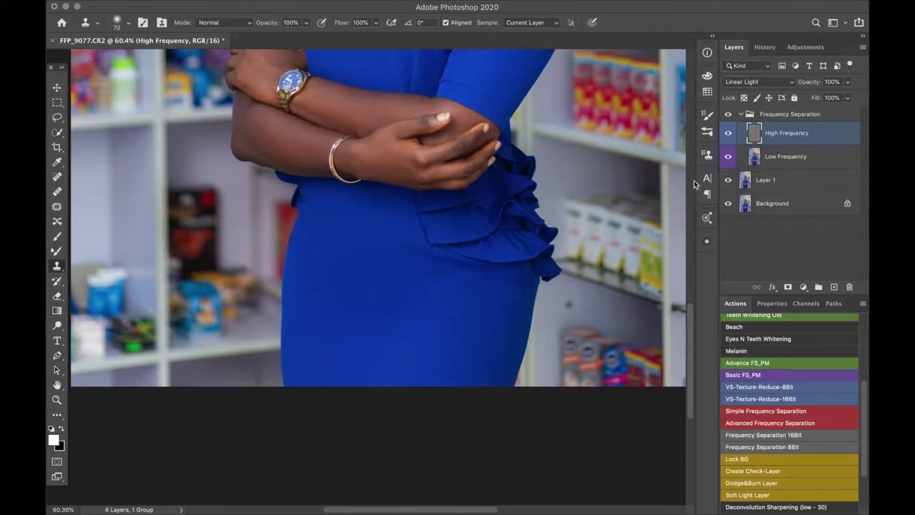
click(729, 114)
Blend the remaining tonal patches across the skirt's middle on the Low Frequency layer with the Mixer Brush
click(816, 157)
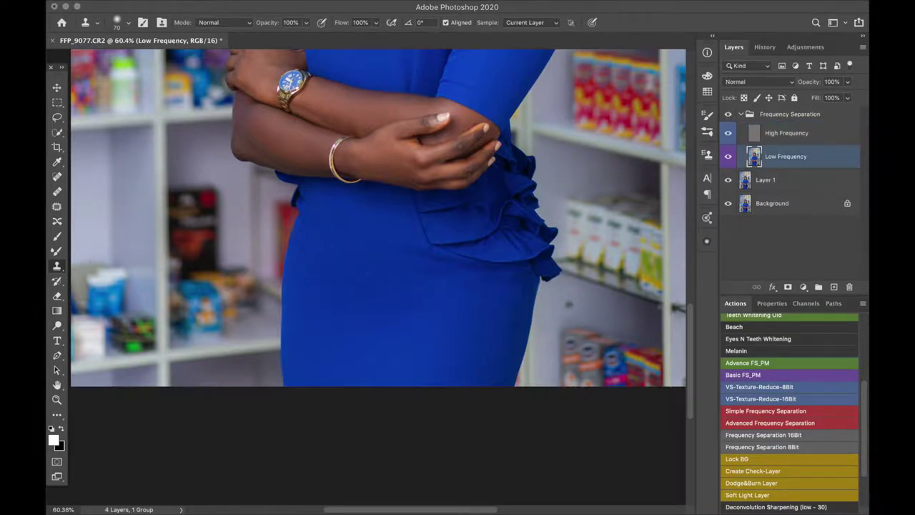
click(56, 252)
mouse_move(330, 235)
mouse_down()
mouse_move(313, 278)
mouse_move(375, 288)
mouse_move(385, 305)
mouse_move(425, 266)
mouse_move(418, 257)
mouse_move(392, 262)
mouse_move(423, 304)
mouse_move(489, 292)
mouse_move(499, 316)
mouse_up()
mouse_move(451, 292)
mouse_down()
mouse_move(387, 240)
mouse_move(333, 219)
mouse_move(310, 260)
mouse_move(312, 309)
mouse_move(379, 286)
mouse_move(415, 288)
mouse_move(368, 228)
mouse_move(329, 240)
mouse_move(343, 245)
mouse_up()
drag(375, 273, 400, 323)
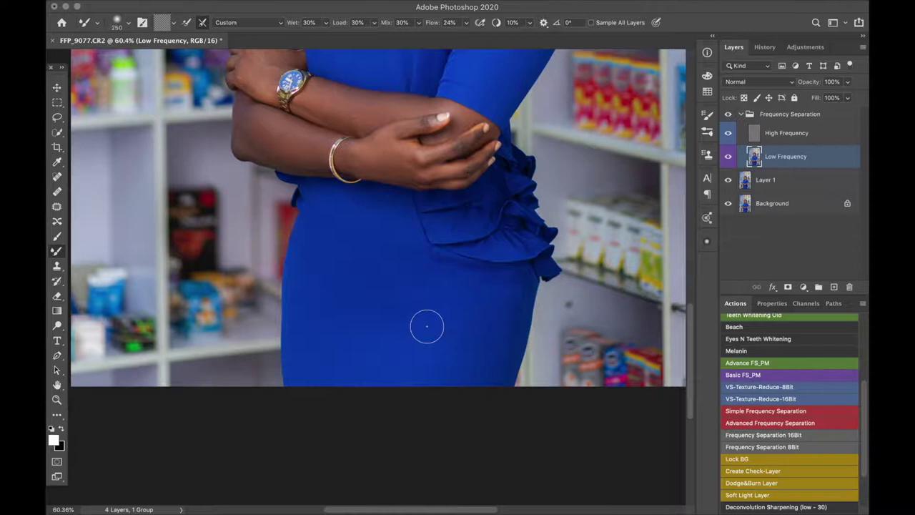
Switch to the Healing Brush with its sampling set to Current & Below
click(57, 194)
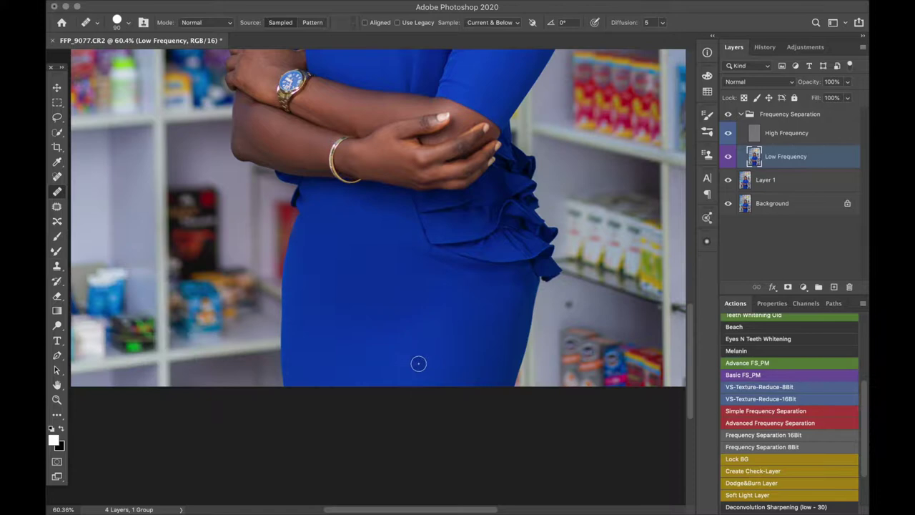
click(492, 23)
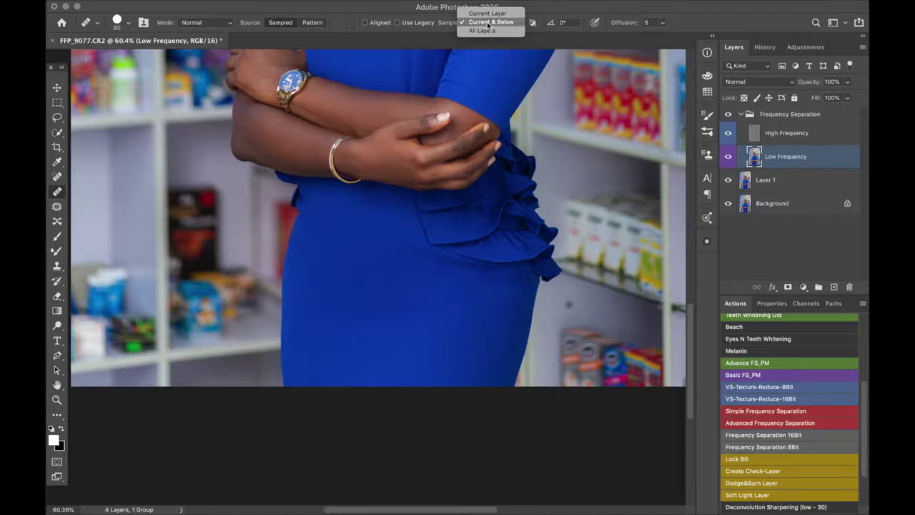
click(489, 23)
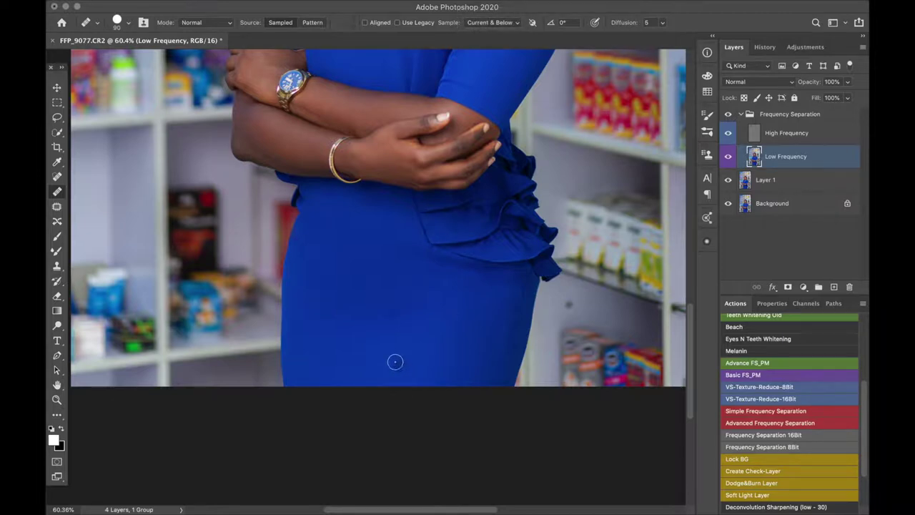
Heal the uneven patches across the skirt's upper and middle areas on the Low Frequency layer with sampled clean fabric
alt+click(389, 353)
mouse_move(385, 331)
mouse_down()
mouse_move(438, 337)
mouse_move(379, 313)
mouse_move(378, 300)
mouse_move(446, 308)
mouse_move(445, 300)
mouse_move(362, 274)
mouse_up()
mouse_move(433, 289)
mouse_down()
mouse_move(354, 283)
mouse_move(384, 305)
mouse_up()
drag(313, 221, 336, 208)
alt+click(411, 353)
mouse_move(431, 277)
mouse_down()
mouse_move(478, 284)
mouse_move(462, 295)
mouse_move(455, 344)
mouse_move(502, 325)
mouse_up()
alt+click(465, 332)
Activate the High Frequency layer and set the Healing Brush sampling to Current Layer
click(779, 136)
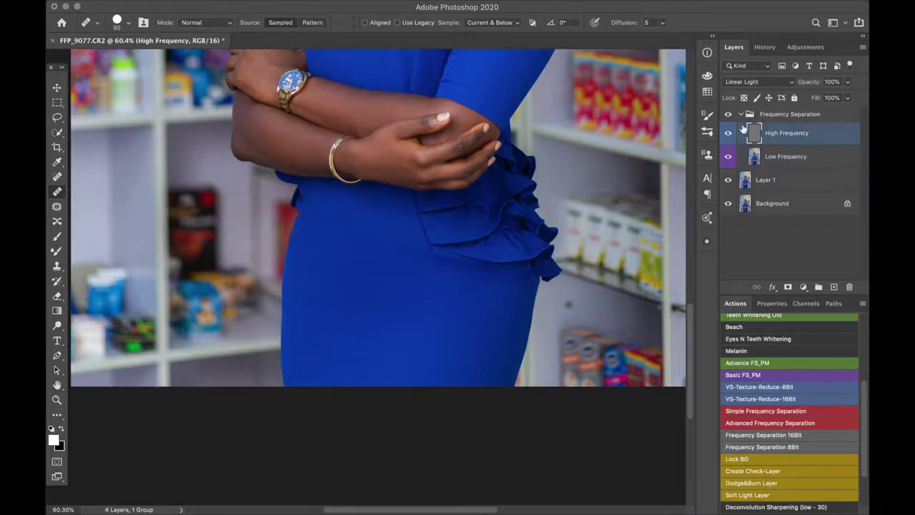
click(490, 25)
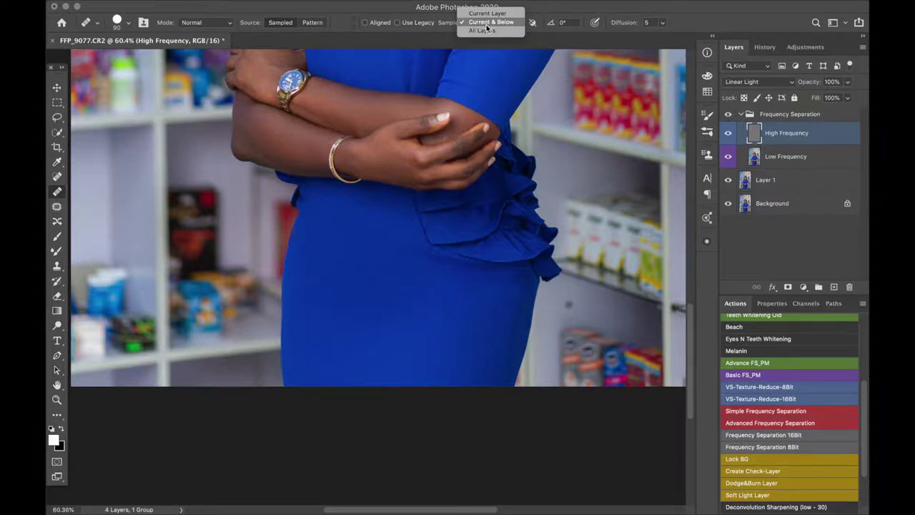
click(487, 13)
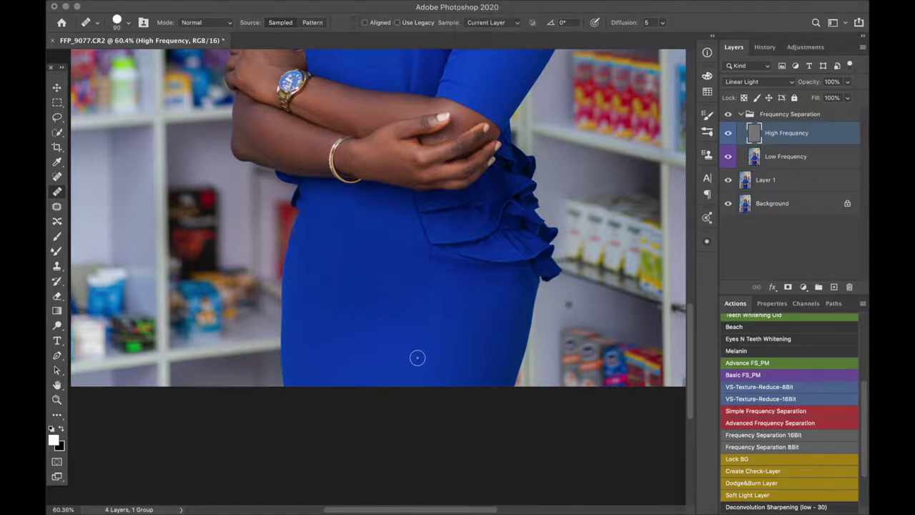
Heal the remaining crease texture across the whole skirt on the High Frequency layer with sampled clean fabric
alt+click(397, 338)
mouse_move(385, 286)
mouse_down()
mouse_move(435, 287)
mouse_move(388, 292)
mouse_up()
alt+click(423, 318)
mouse_move(410, 249)
mouse_down()
mouse_move(440, 264)
mouse_move(390, 271)
mouse_move(374, 229)
mouse_move(329, 208)
mouse_move(342, 248)
mouse_move(304, 243)
mouse_move(312, 284)
mouse_up()
alt+click(342, 248)
click(297, 254)
alt+click(354, 333)
mouse_move(326, 345)
mouse_down()
mouse_move(369, 355)
mouse_move(354, 363)
mouse_move(415, 345)
mouse_up()
mouse_move(493, 320)
mouse_down()
mouse_move(498, 327)
mouse_move(516, 275)
mouse_move(506, 320)
mouse_move(500, 313)
mouse_up()
drag(473, 278, 405, 249)
Blend the tones in the middle of the skirt on the Low Frequency layer with a 150-size Mixer Brush and compare by toggling the Frequency Separation group
key(alt+bracketleft)
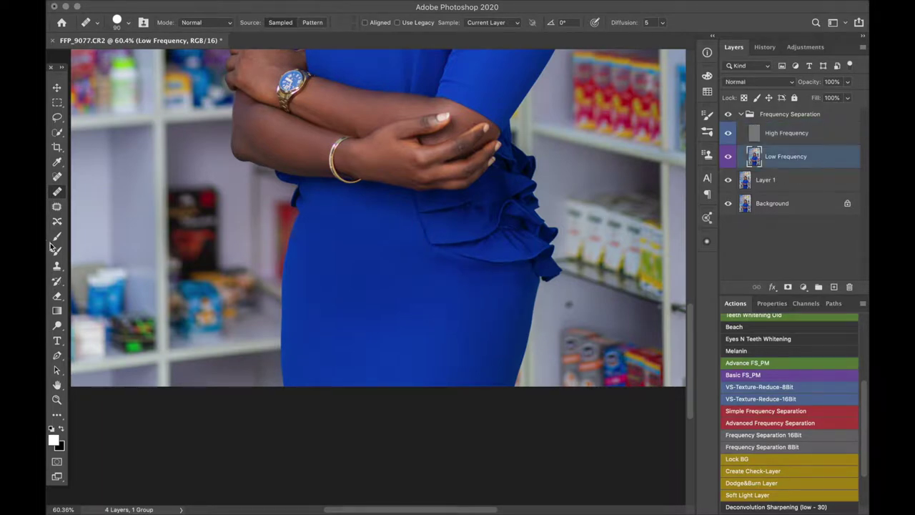
click(56, 251)
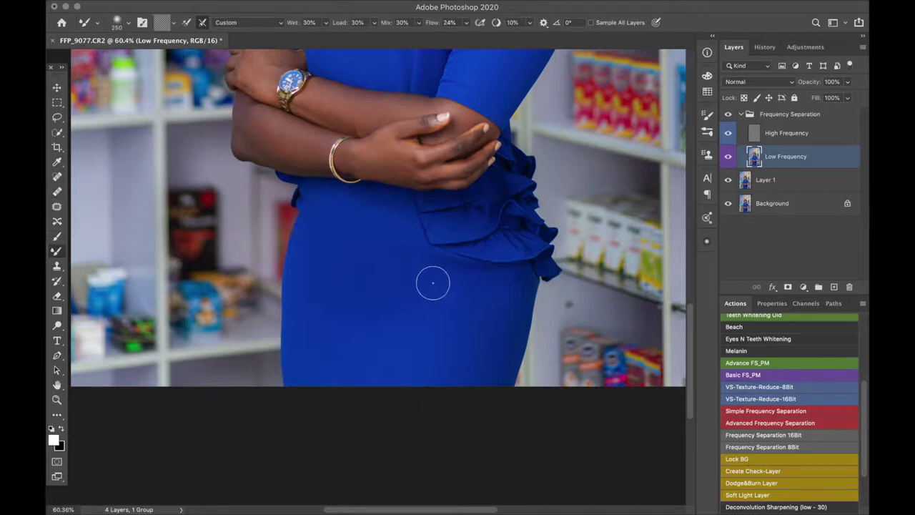
key(bracketleft)
key(bracketleft)
key(bracketleft)
mouse_move(421, 285)
mouse_down()
mouse_move(463, 266)
mouse_move(437, 257)
mouse_move(516, 274)
mouse_move(408, 253)
mouse_move(452, 276)
mouse_move(421, 263)
mouse_up()
mouse_move(411, 250)
mouse_down()
mouse_move(394, 236)
mouse_move(444, 273)
mouse_move(428, 270)
mouse_move(389, 295)
mouse_move(435, 338)
mouse_up()
scroll(443, 329, up, 1)
scroll(442, 329, down, 4)
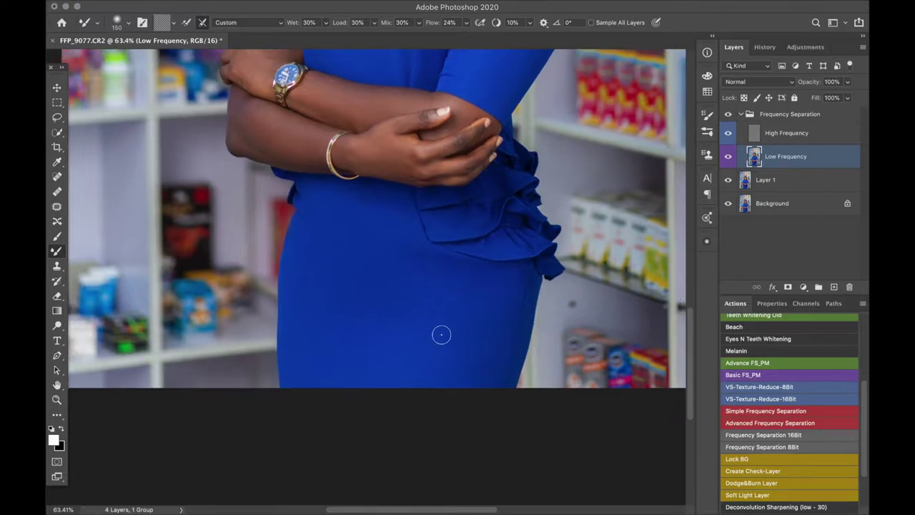
scroll(440, 333, down, 3)
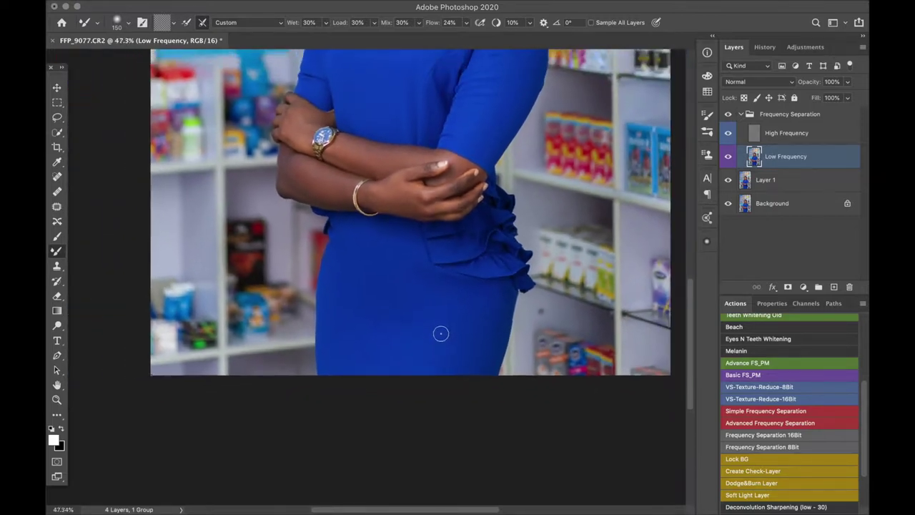
drag(429, 326, 416, 355)
click(728, 114)
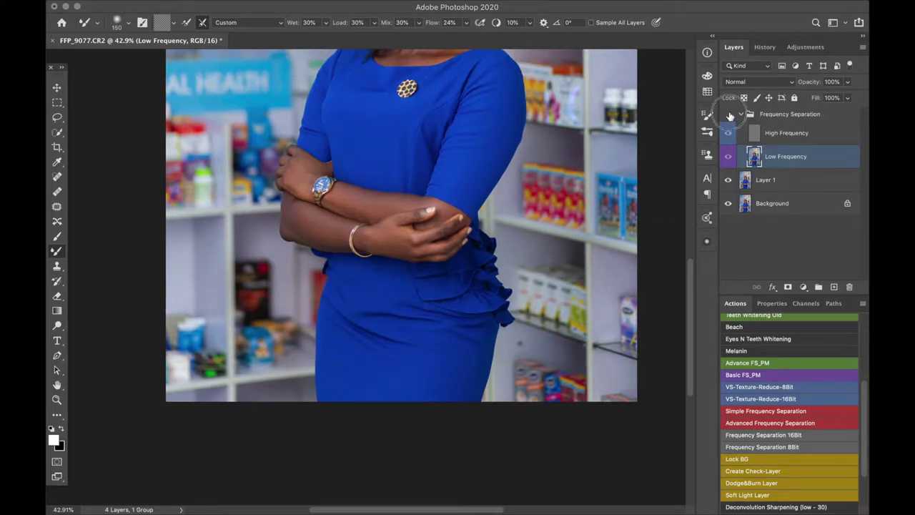
click(729, 115)
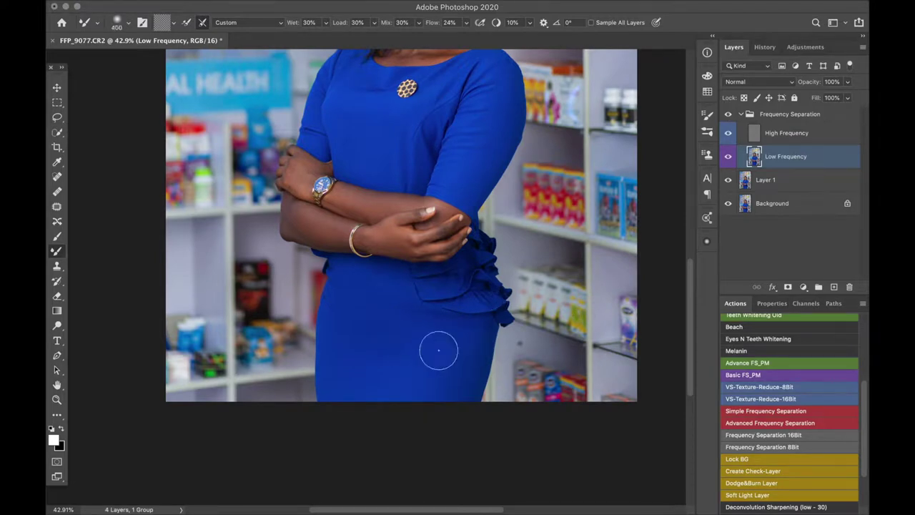
Smooth the tones across the chest beside the brooch on the Low Frequency layer with the Mixer Brush at size 250
key(bracketright)
key(bracketright)
key(bracketright)
key(bracketright)
key(bracketright)
key(bracketright)
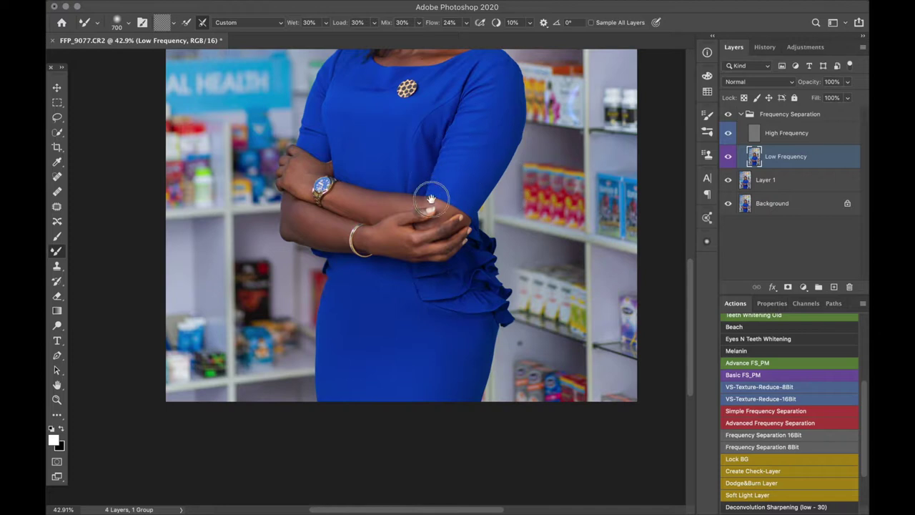
drag(431, 199, 431, 196)
scroll(416, 106, up, 3)
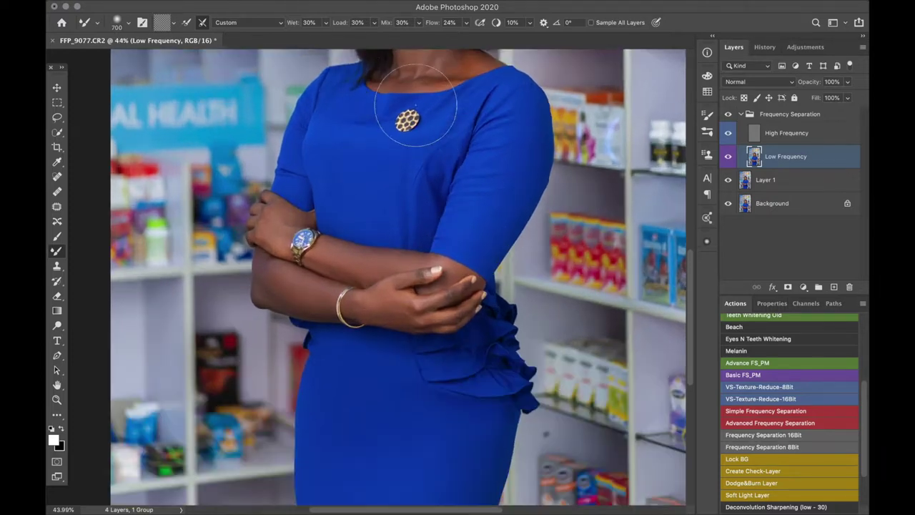
scroll(415, 106, up, 5)
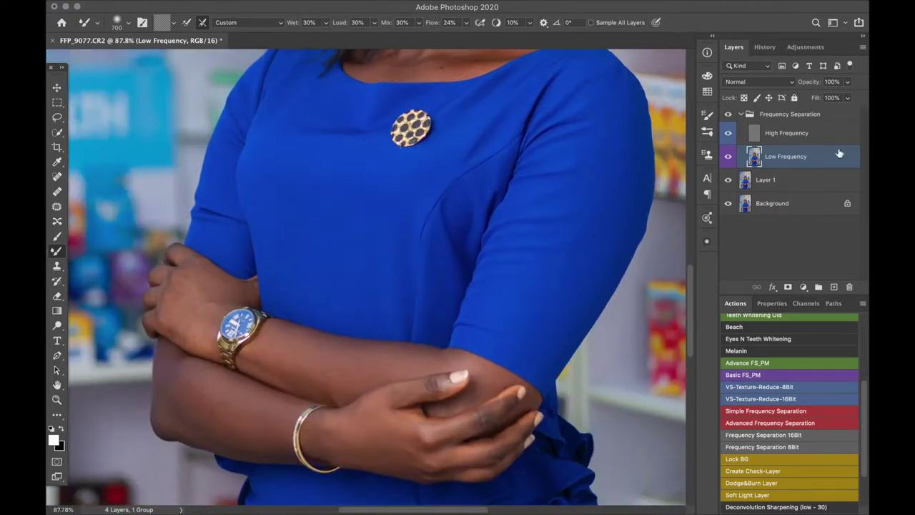
click(792, 136)
click(791, 155)
key(bracketleft)
key(bracketleft)
key(bracketleft)
key(bracketleft)
key(bracketleft)
mouse_move(314, 149)
mouse_down()
mouse_move(356, 133)
mouse_move(355, 124)
mouse_move(331, 120)
mouse_move(316, 132)
mouse_move(364, 125)
mouse_move(361, 109)
mouse_move(315, 139)
mouse_move(339, 147)
mouse_up()
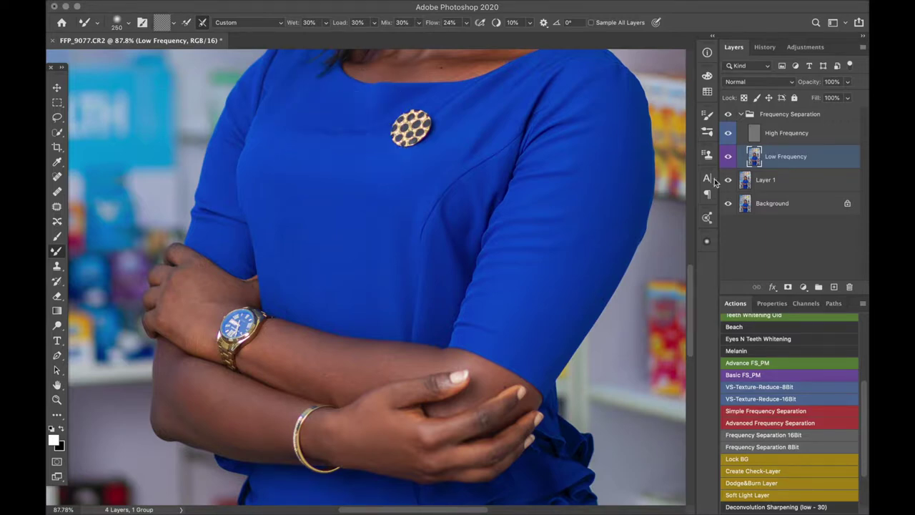
Switch to the Healing Brush on the High Frequency layer, keeping its sampling on Current Layer
click(769, 135)
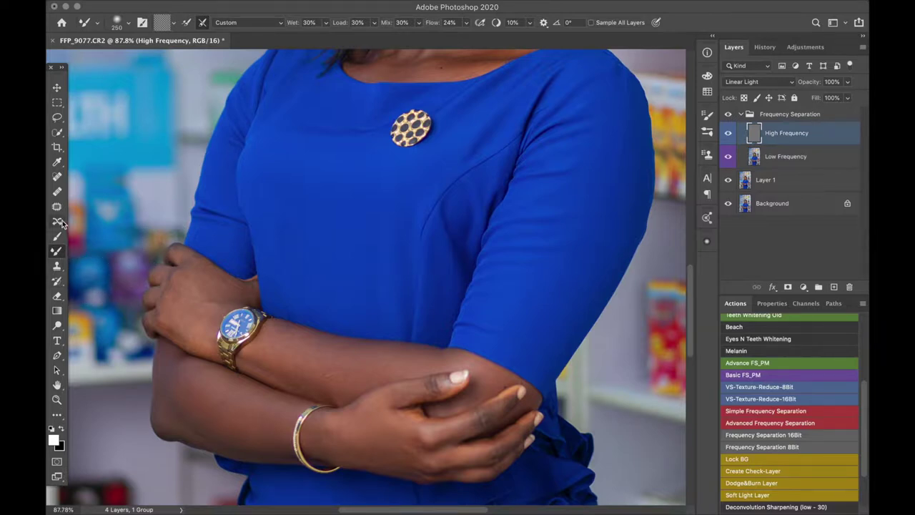
click(57, 192)
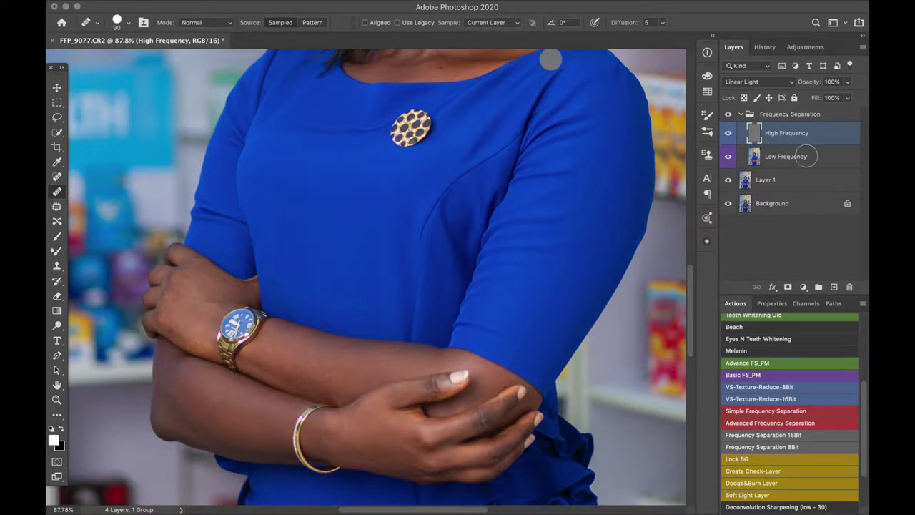
click(797, 160)
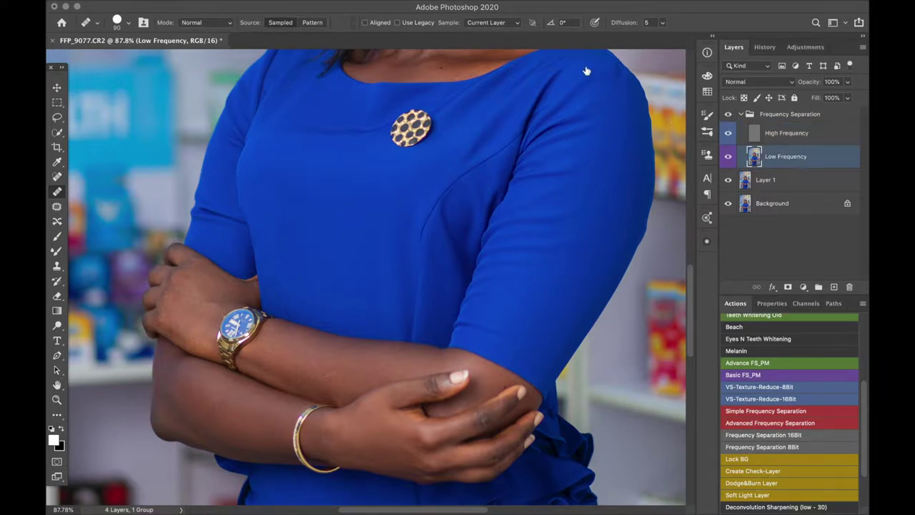
click(498, 21)
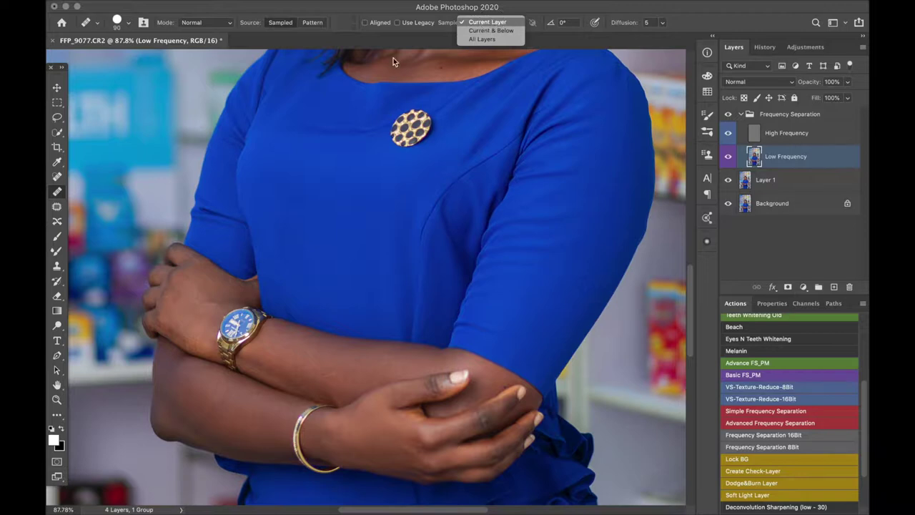
click(491, 22)
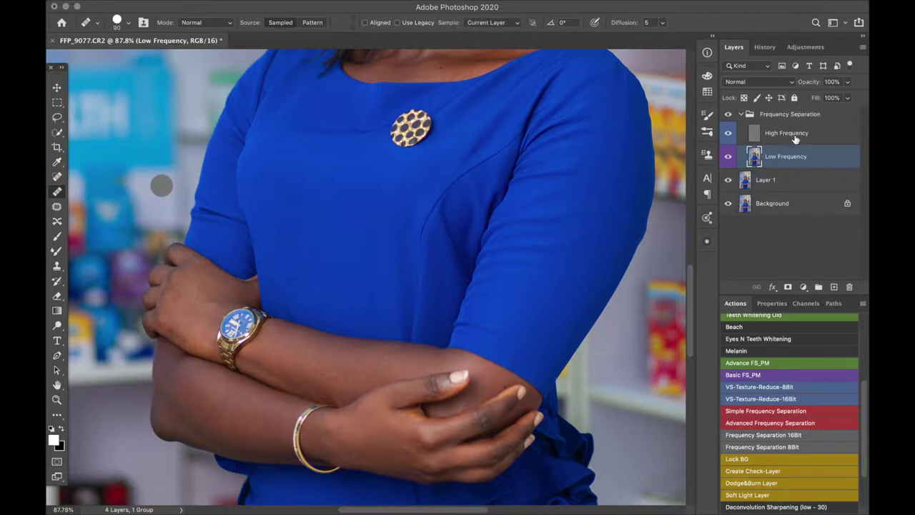
click(789, 140)
Heal the horizontal crease texture across the chest beside the brooch using nearby sampled fabric
click(344, 182)
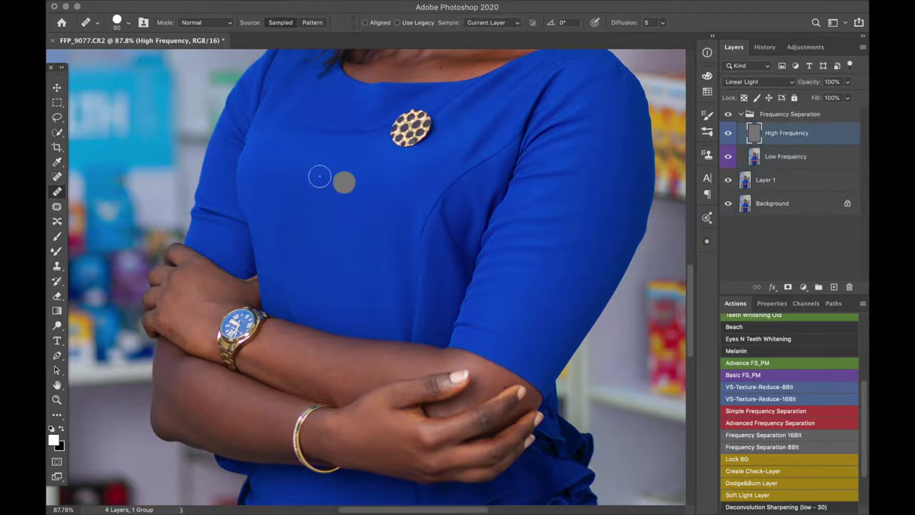
alt+click(306, 147)
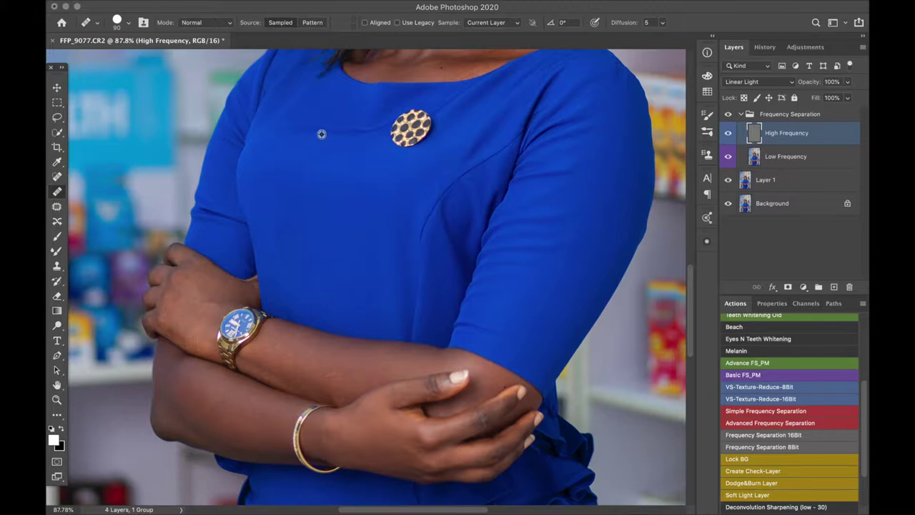
click(329, 129)
mouse_move(331, 137)
mouse_down()
mouse_move(310, 123)
mouse_move(340, 144)
mouse_move(373, 129)
mouse_move(314, 118)
mouse_up()
click(335, 157)
alt+click(332, 159)
click(311, 123)
alt+click(353, 152)
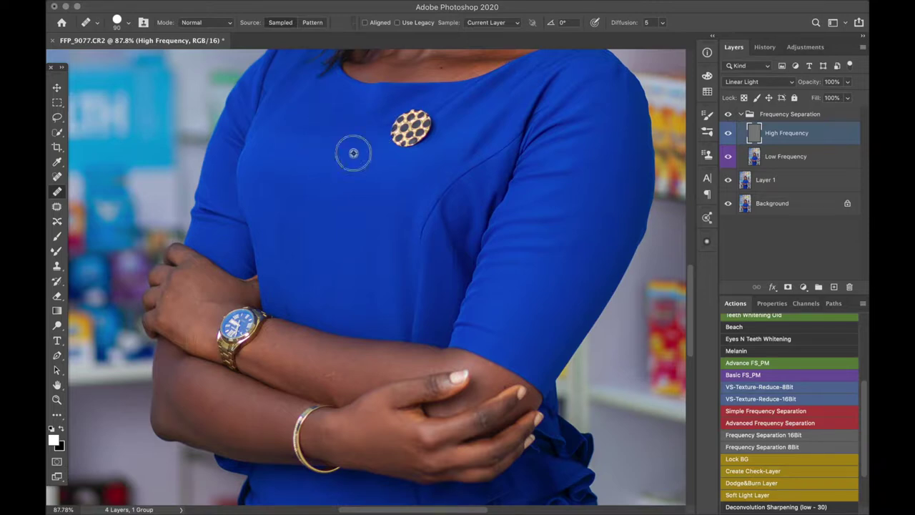
click(378, 122)
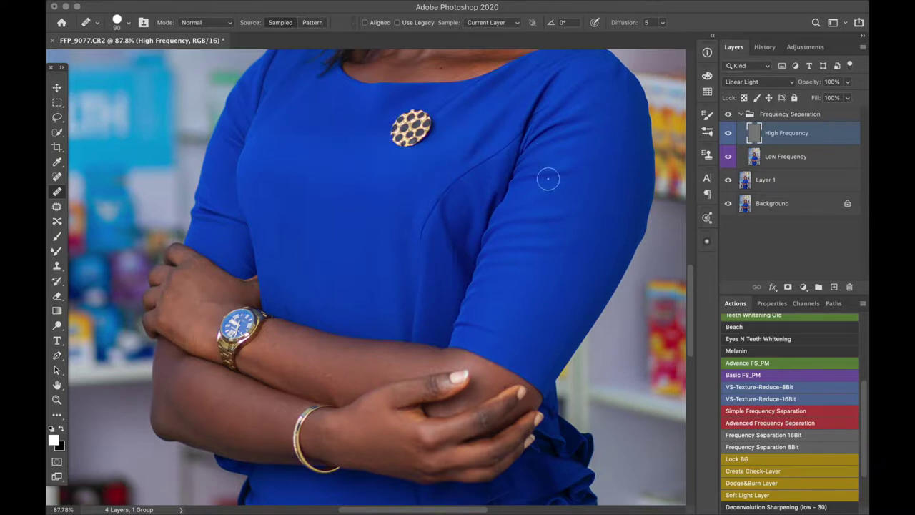
Heal the fine crease texture on the sleeve nearest the brooch using a clean fabric sample
alt+click(521, 217)
click(550, 241)
click(513, 278)
Blend the crease on the sleeve above the watch on the Low Frequency layer with the Mixer Brush, reducing its size from 250
key(alt+[)
click(55, 252)
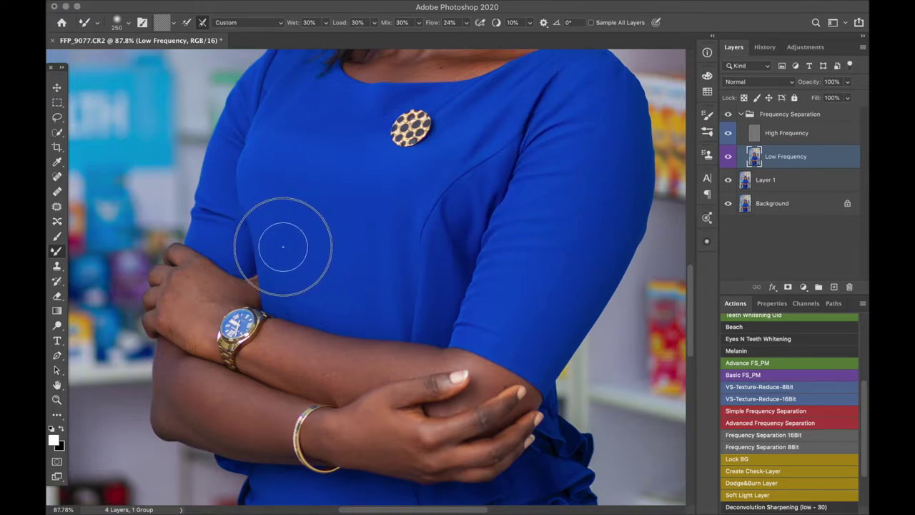
scroll(354, 225, down, 2)
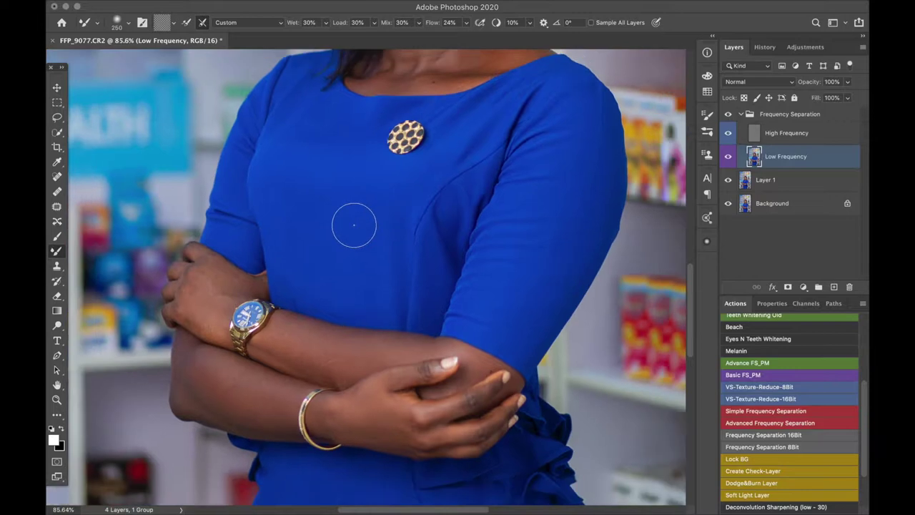
key(bracketleft)
key(bracketleft)
key(bracketleft)
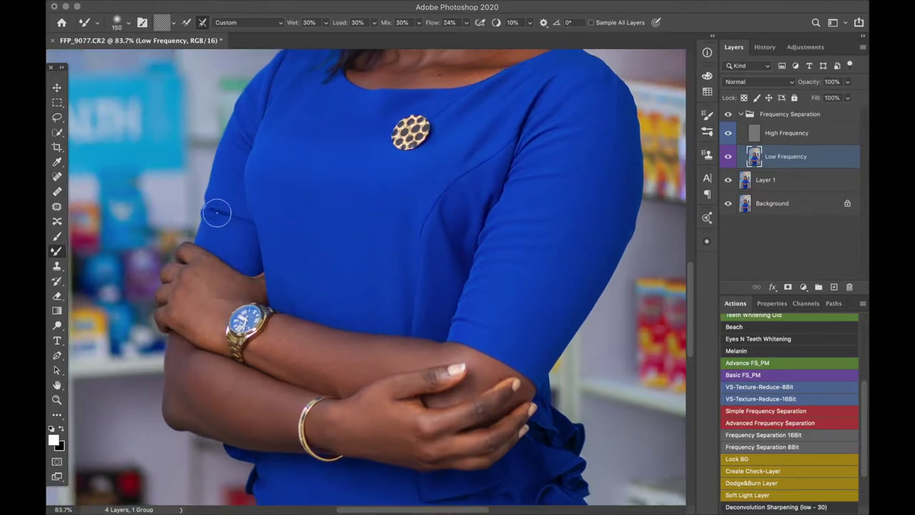
drag(217, 215, 227, 227)
key(bracketleft)
key(bracketleft)
key(bracketleft)
key(bracketleft)
key(bracketleft)
Clone clean fabric texture over the crease on the sleeve above the watch on the High Frequency layer
click(804, 140)
click(57, 267)
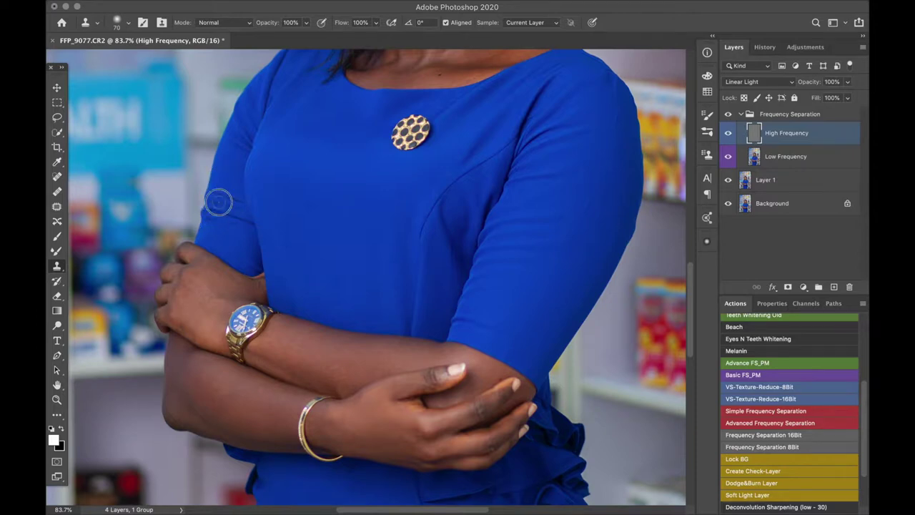
mouse_move(225, 218)
mouse_down()
mouse_move(217, 204)
mouse_move(248, 224)
mouse_move(224, 194)
mouse_up()
alt+click(229, 234)
alt+click(225, 240)
mouse_move(241, 208)
mouse_down()
mouse_move(248, 226)
mouse_move(234, 224)
mouse_up()
Collapse the Frequency Separation group and toggle its visibility to compare the whole dress before and after
scroll(269, 249, down, 5)
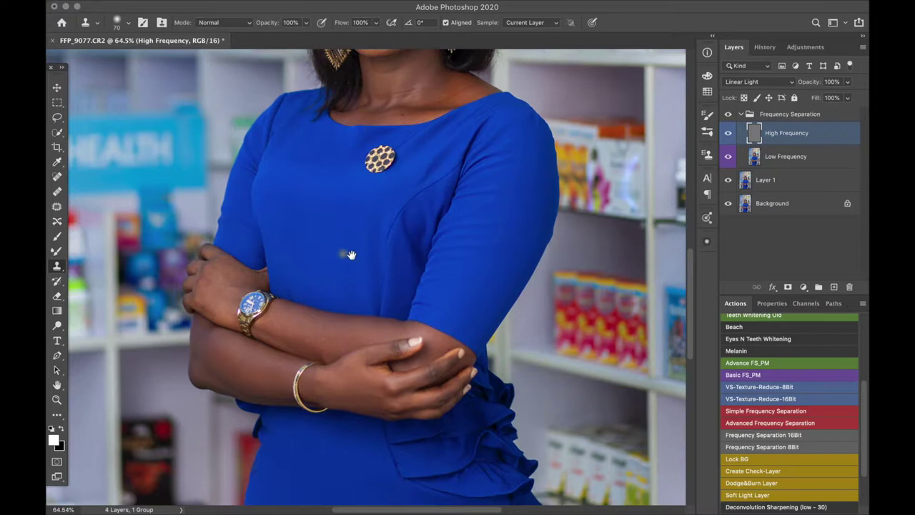
drag(350, 254, 357, 201)
scroll(357, 202, down, 3)
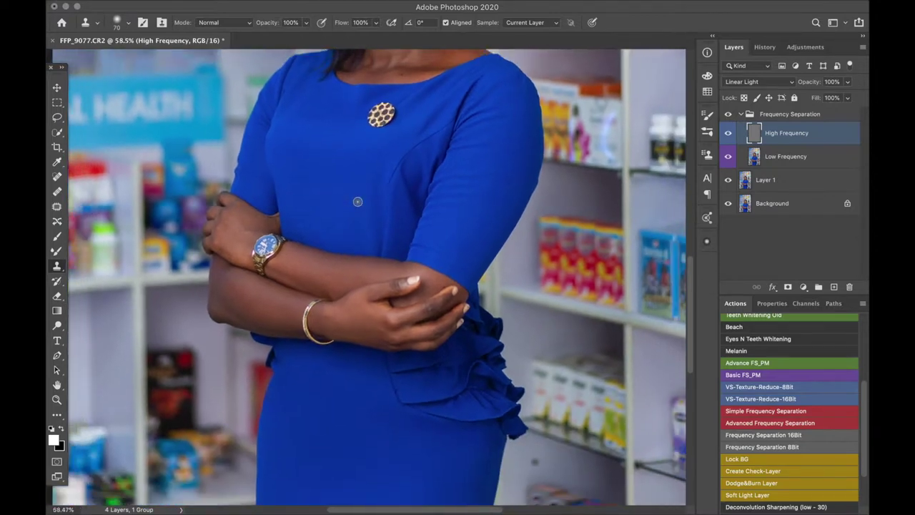
scroll(357, 202, down, 1)
scroll(364, 298, down, 4)
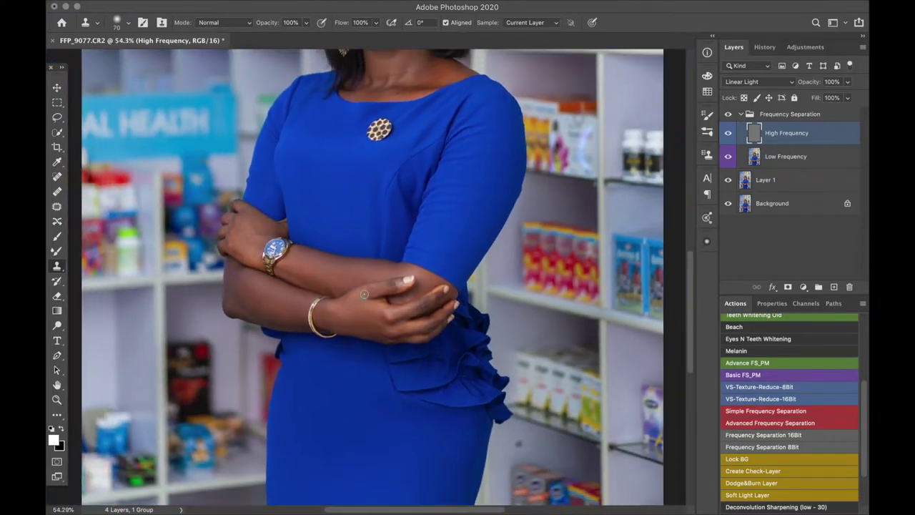
drag(367, 261, 370, 230)
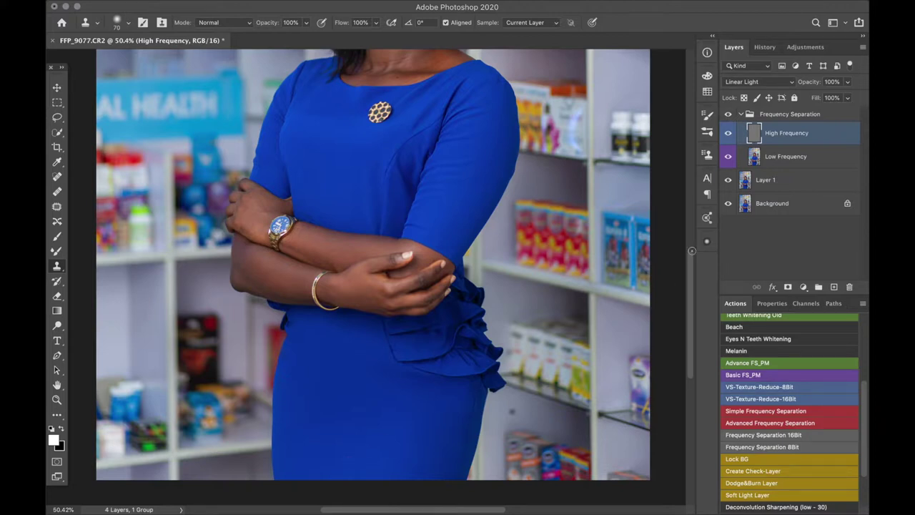
click(741, 115)
click(728, 115)
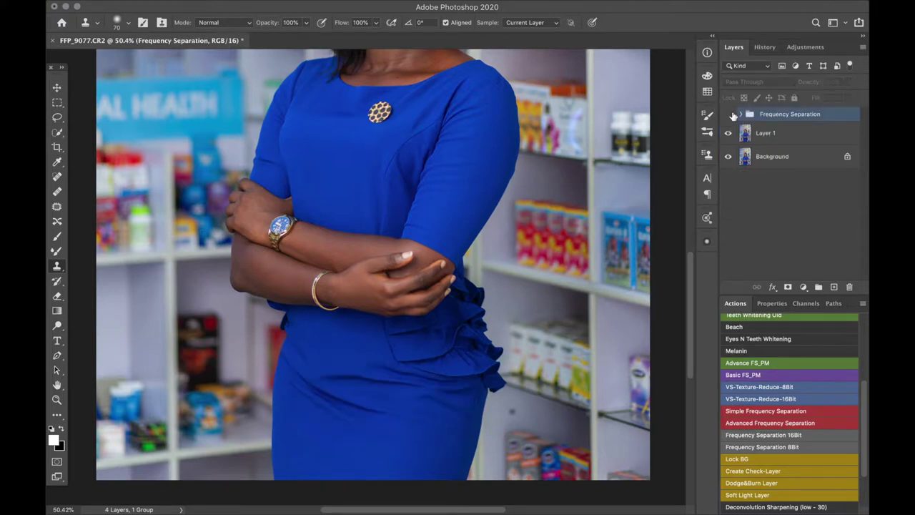
click(730, 115)
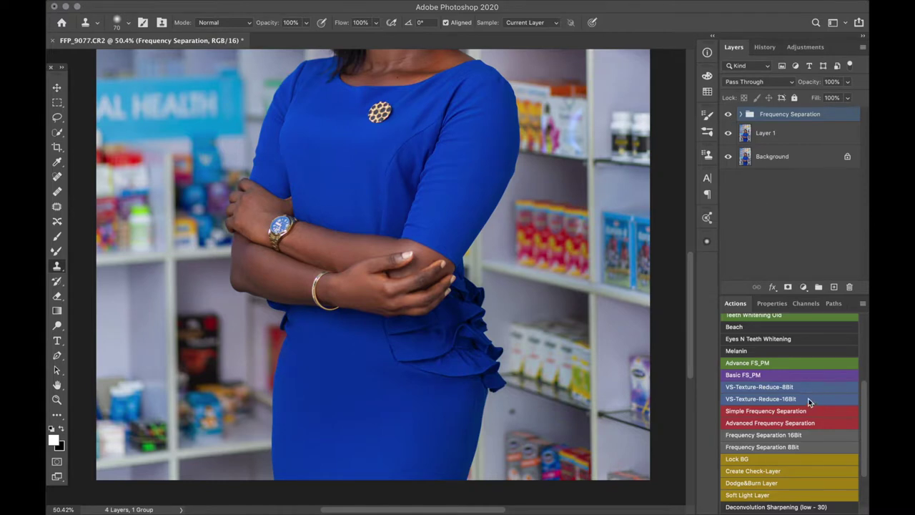
Run the Dodge and Burn action, delete the D&B Helper layer and target the Dodge 2 layer mask
scroll(808, 399, up, 6)
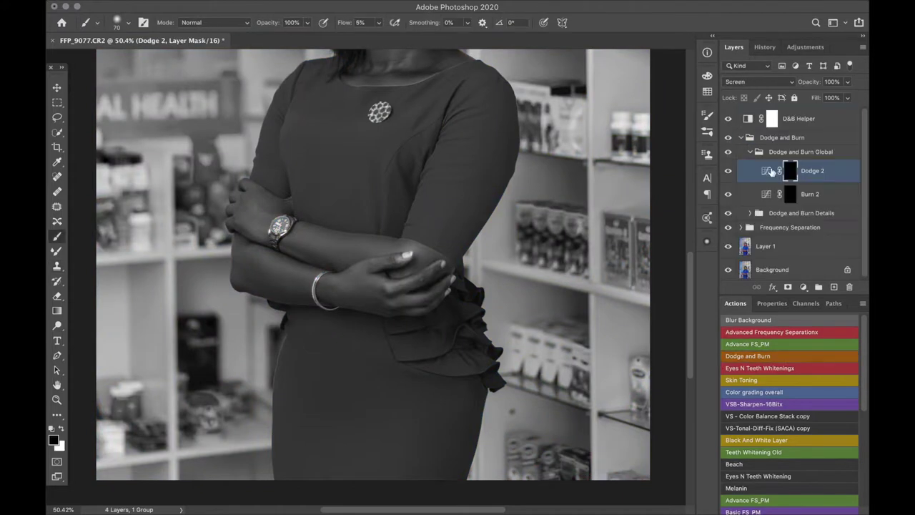
click(790, 175)
click(817, 117)
key(Delete)
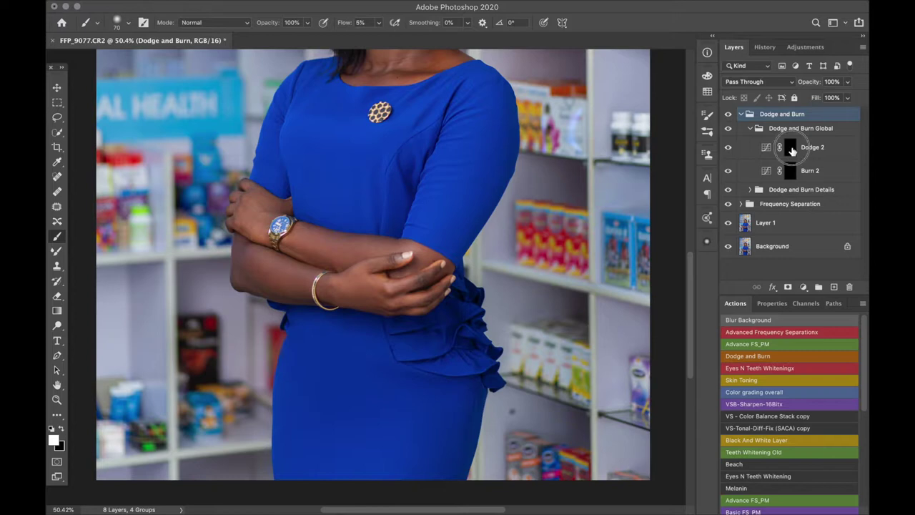
click(792, 148)
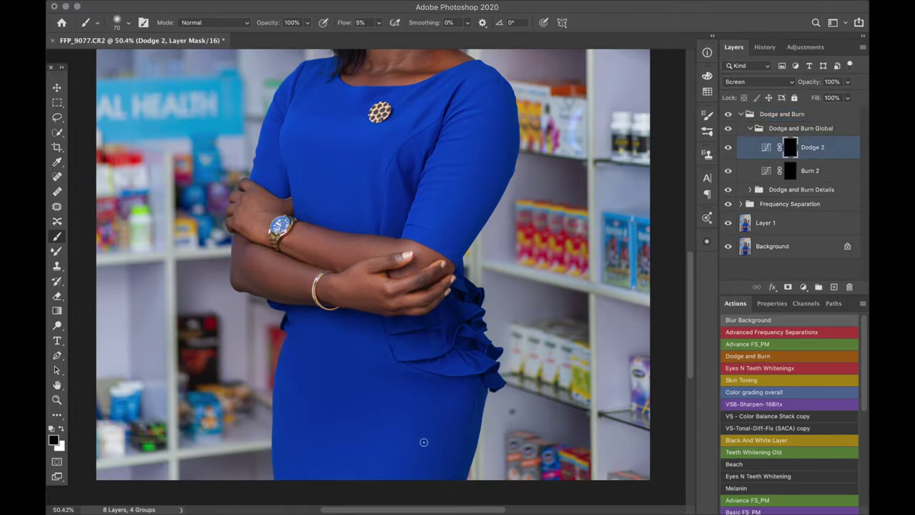
Hide the Frequency Separation group and set the brush to size 600 with 4% flow for dodging
key(bracketright)
key(bracketright)
key(bracketright)
key(bracketright)
key(bracketright)
key(bracketright)
key(bracketright)
key(bracketright)
click(729, 205)
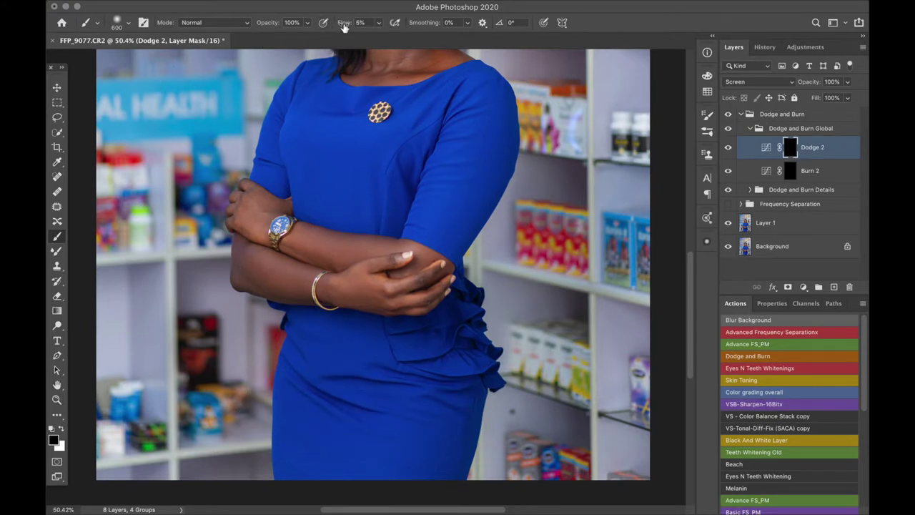
drag(344, 27, 301, 33)
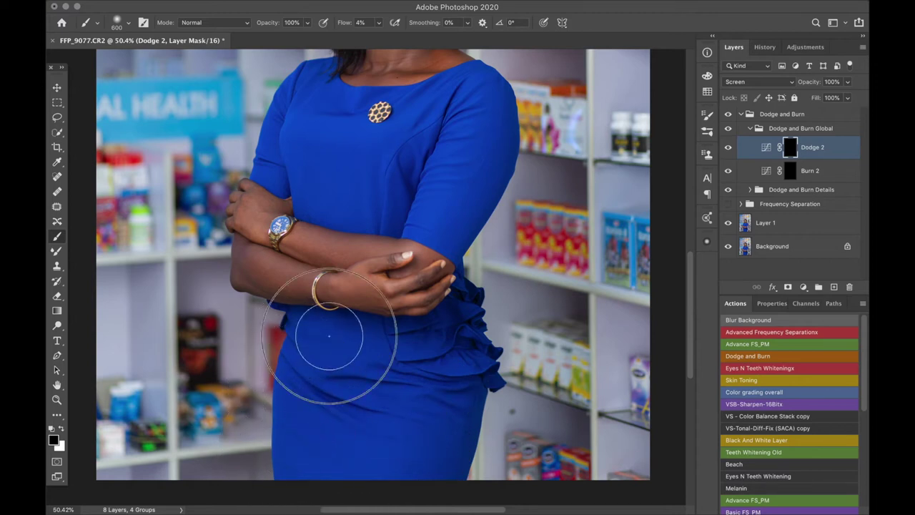
Target the Burn 2 layer mask and set the brush to size 700 with 1% flow
click(790, 170)
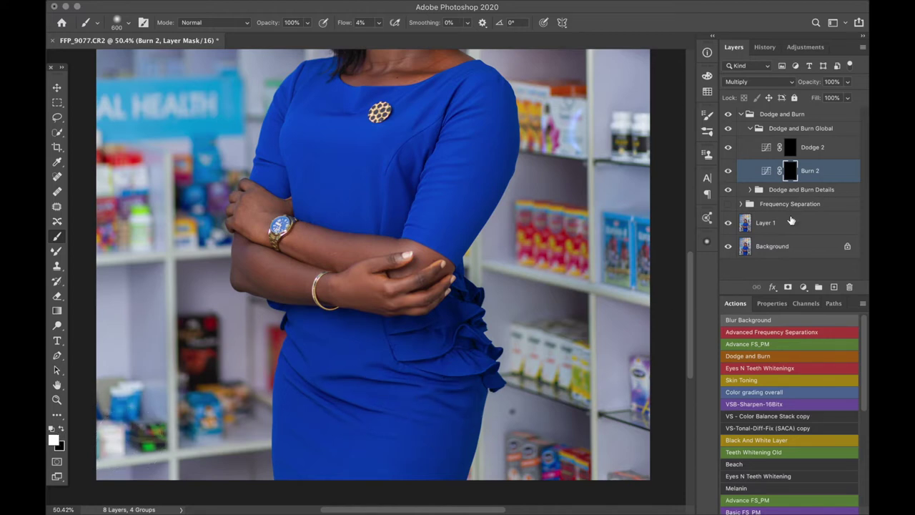
key(bracketleft)
key(bracketleft)
drag(346, 27, 323, 29)
key(bracketright)
key(bracketright)
key(bracketright)
Dodge the hip area of the skirt on the Dodge 2 layer mask with the brush reduced to 500
click(789, 150)
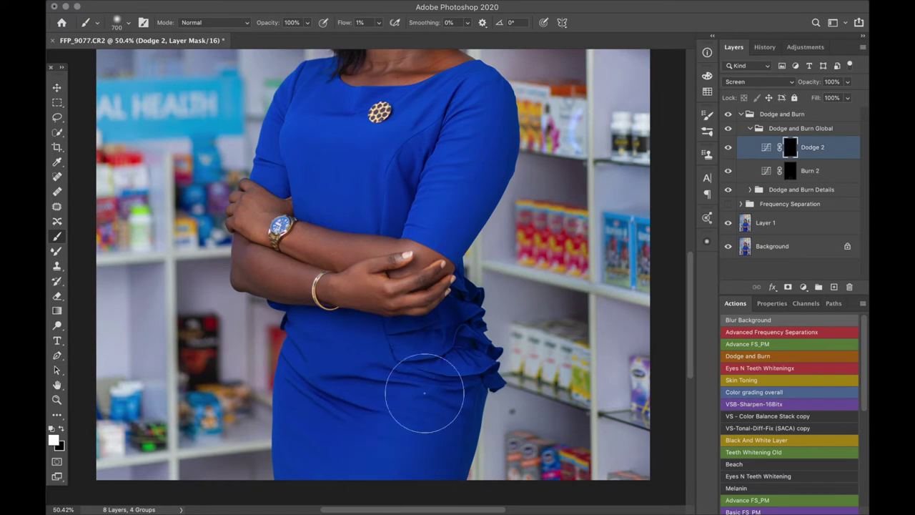
key(bracketleft)
key(bracketleft)
mouse_move(298, 369)
mouse_down()
mouse_move(296, 450)
mouse_move(315, 328)
mouse_move(301, 392)
mouse_move(328, 365)
mouse_up()
Burn the waist edge by the ruffle below the elbow on the Burn 2 layer mask
click(783, 171)
click(786, 171)
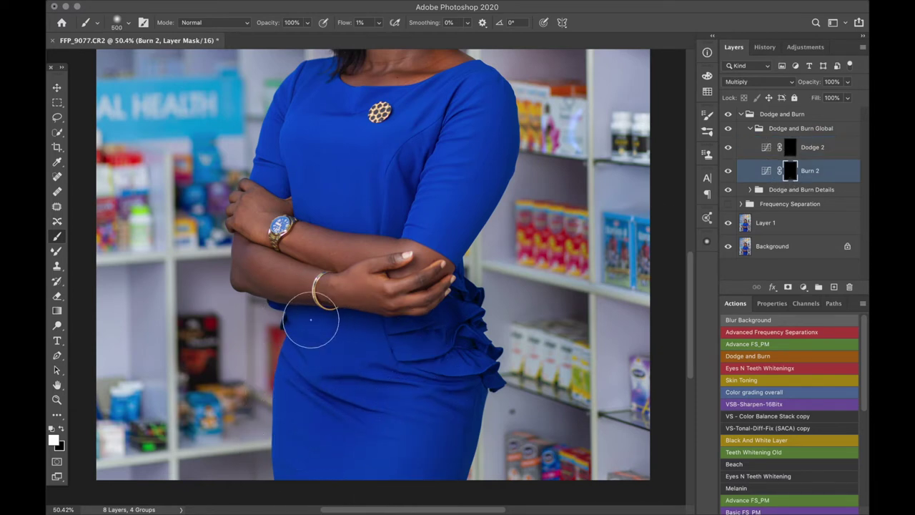
drag(465, 308, 455, 328)
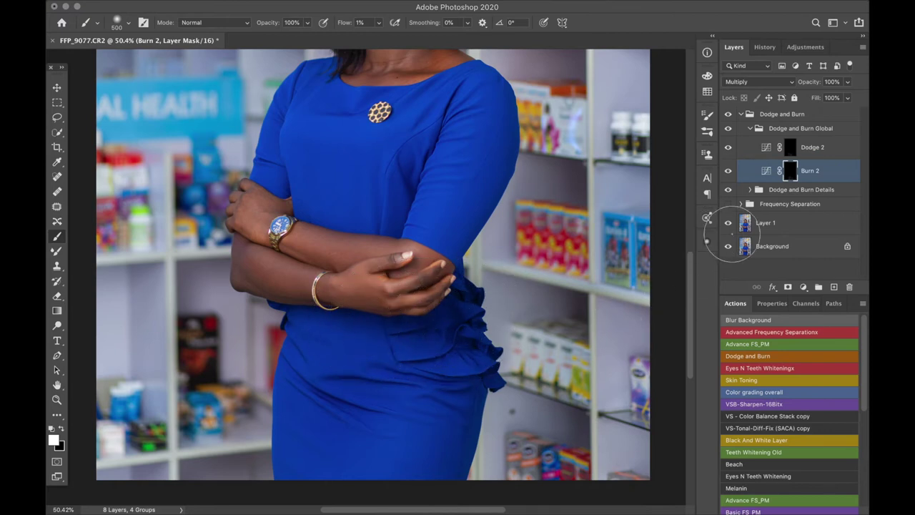
Show the Frequency Separation group again and toggle the Dodge and Burn group's visibility to compare its effect
click(729, 204)
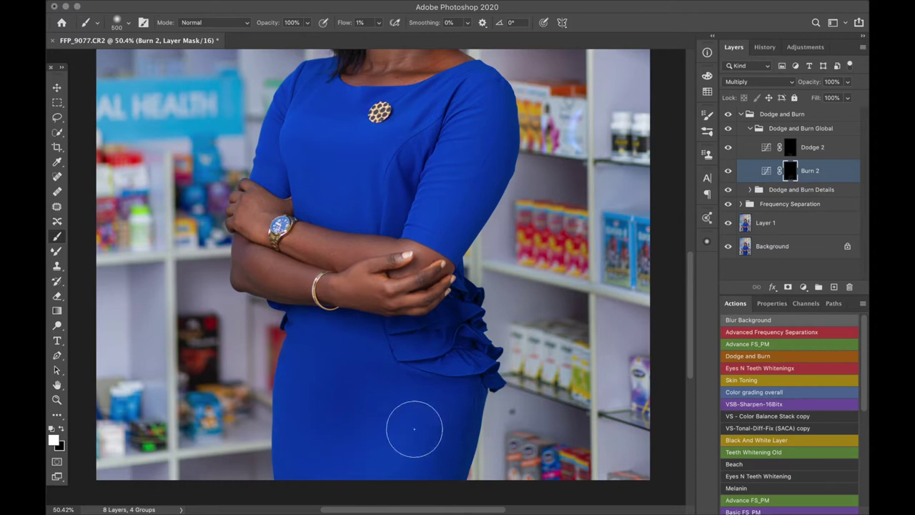
click(729, 115)
click(728, 115)
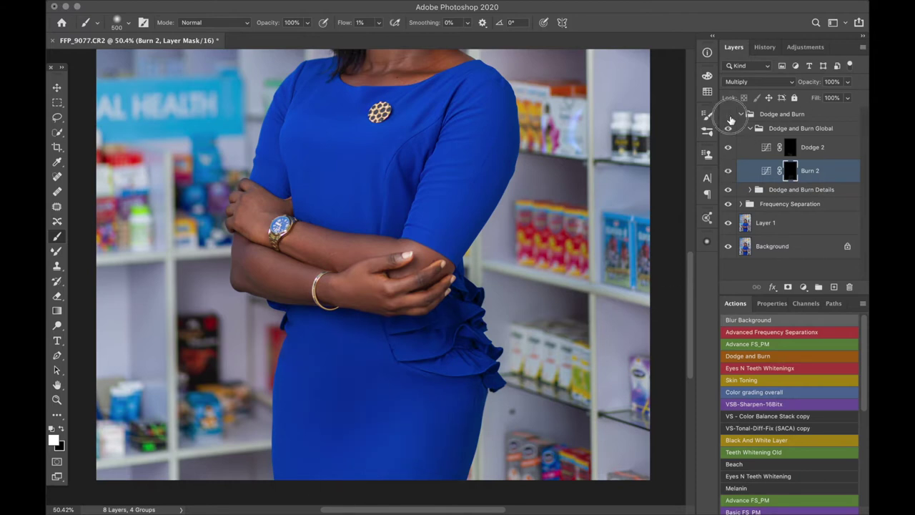
click(728, 115)
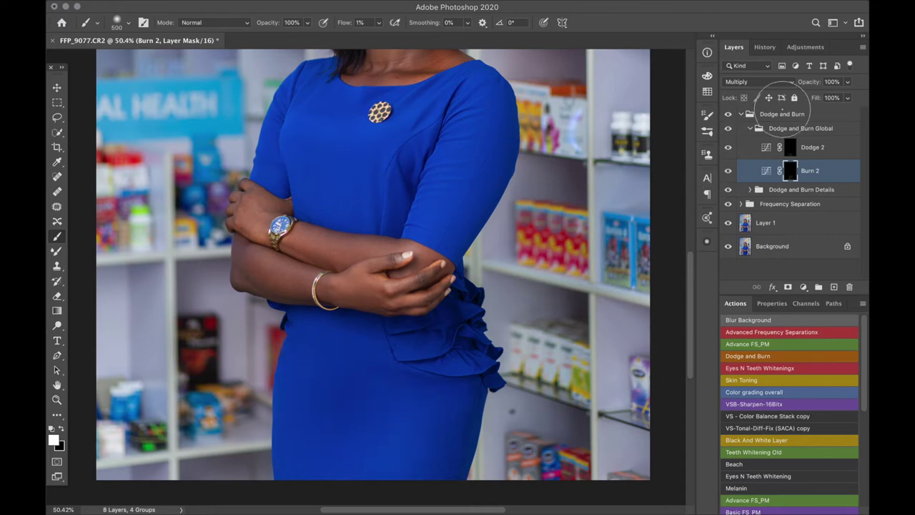
Collapse the Dodge and Burn group and lower its opacity to 41%
click(749, 128)
click(740, 115)
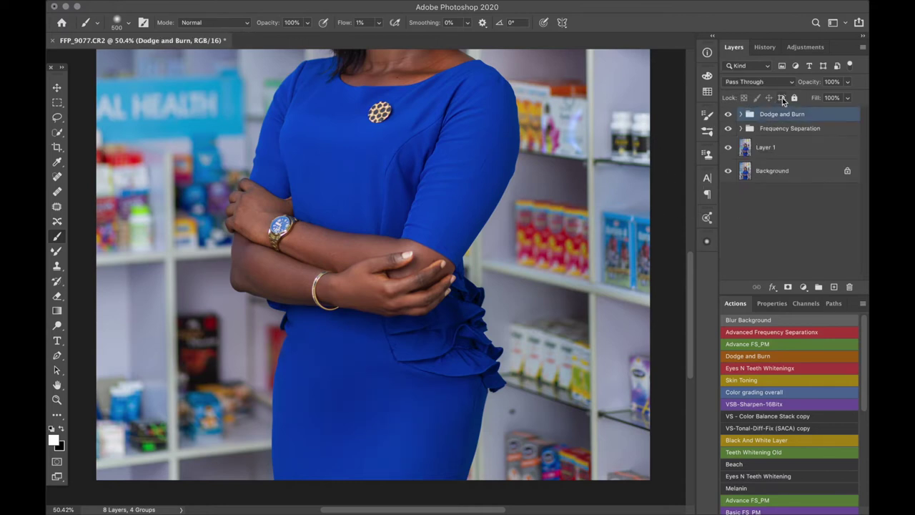
drag(806, 86, 767, 97)
Compare the dress with the reduced-opacity Dodge and Burn group hidden and shown
scroll(426, 358, down, 1)
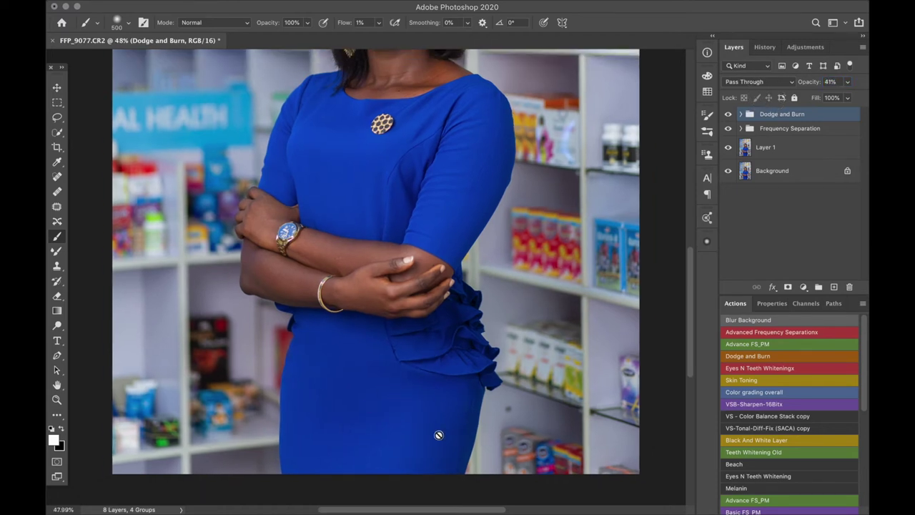
click(728, 115)
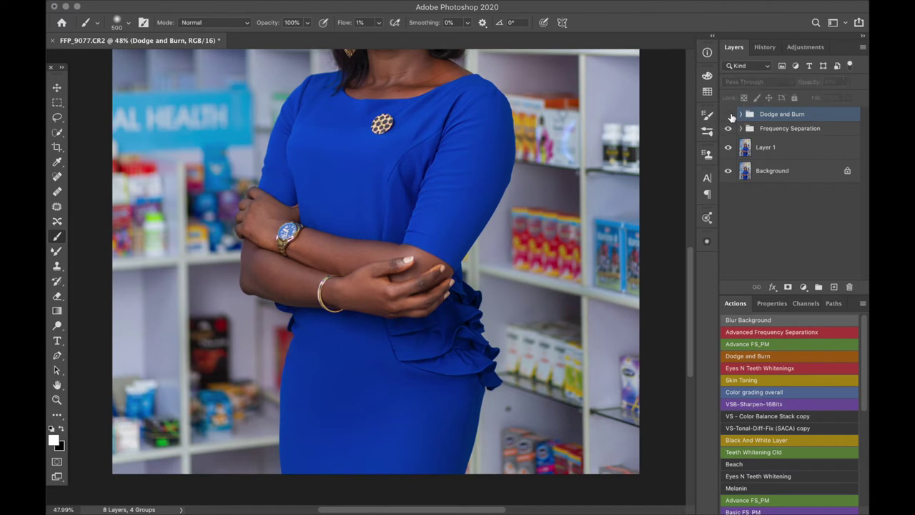
click(728, 114)
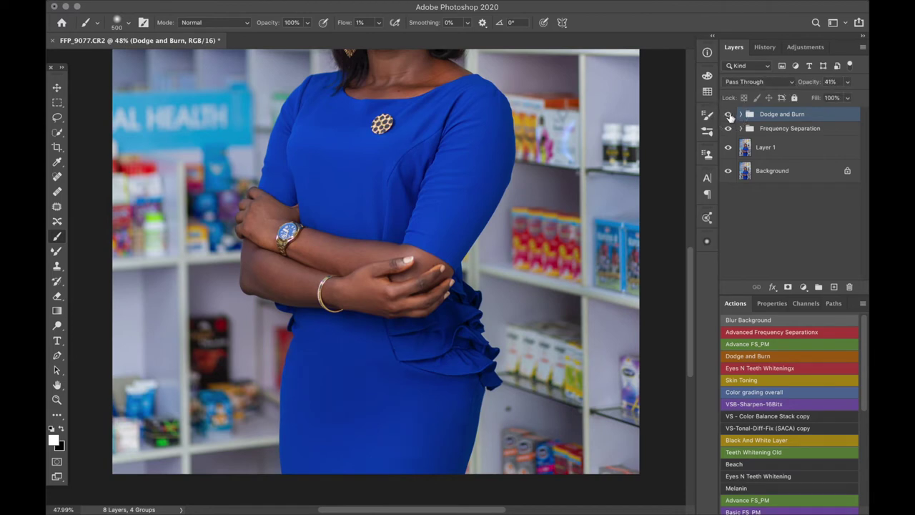